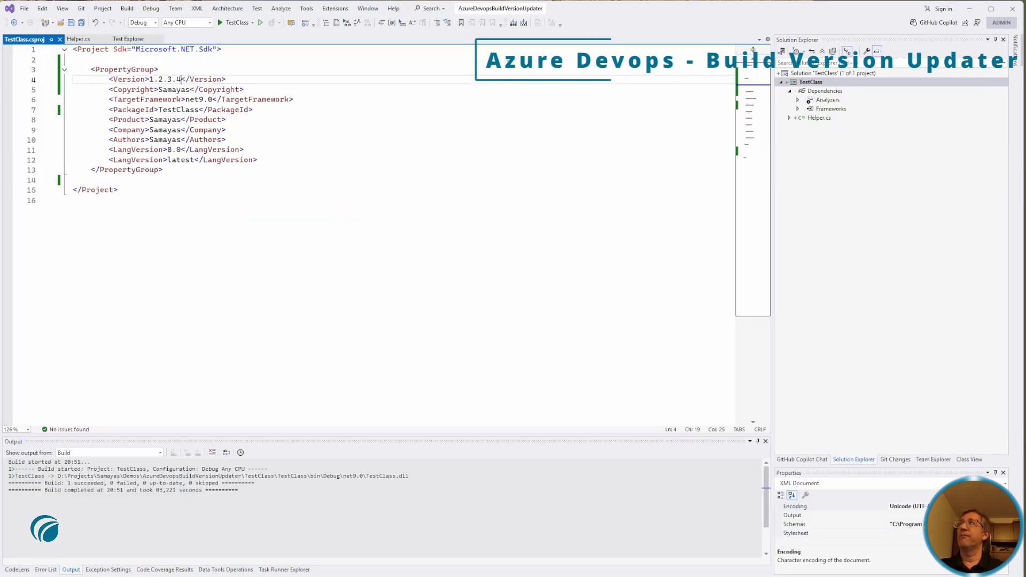
Build the TestClass project and check the file version and product version in the details of TestClass.dll.
{"action": "right_click", "coordinate": [838, 82]}
{"action": "left_click", "coordinate": [855, 87]}
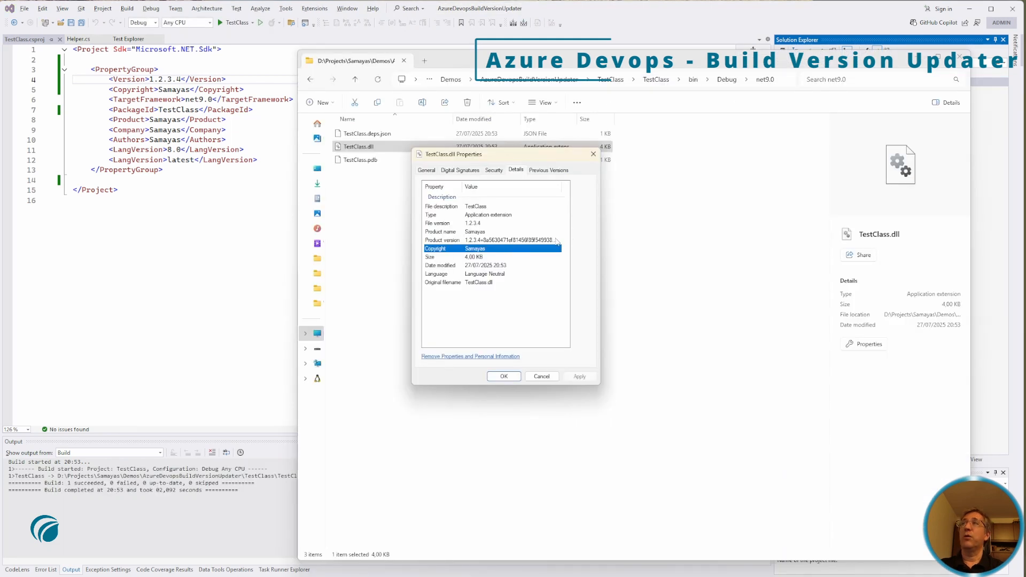
{"action": "left_click", "coordinate": [457, 225]}
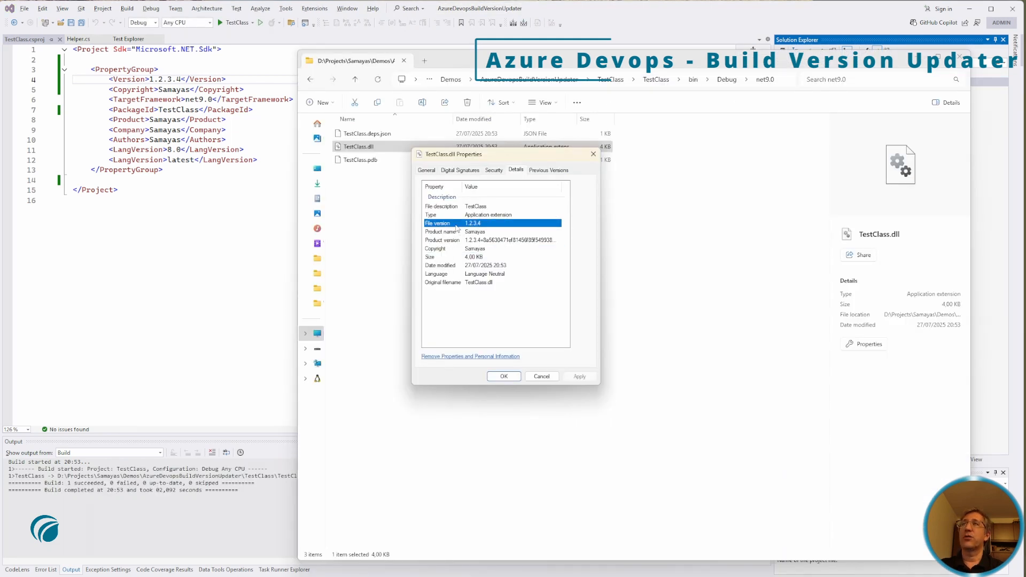
{"action": "left_click", "coordinate": [428, 241]}
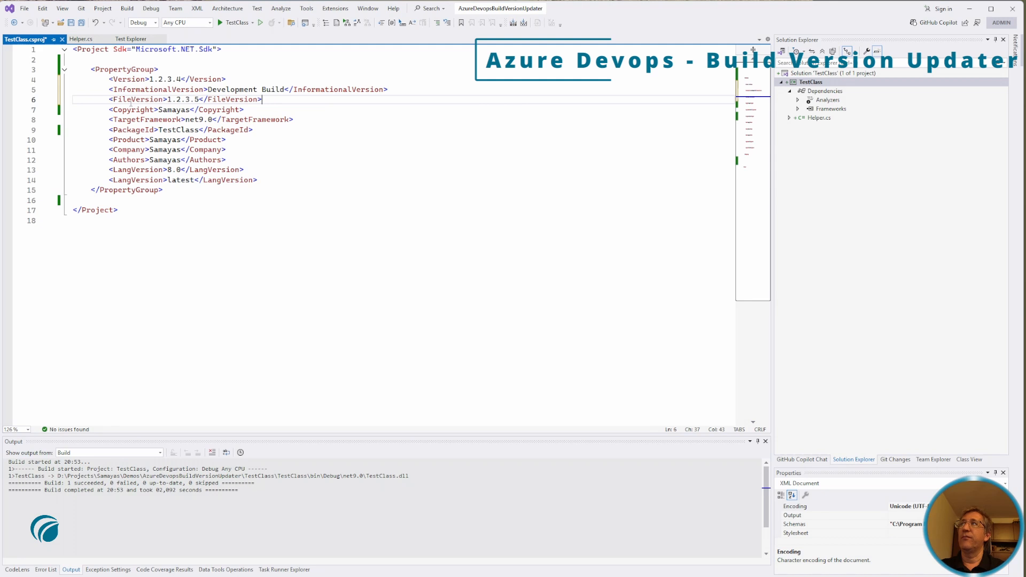
Rebuild the TestClass project with the added FileVersion and InformationalVersion, and check both version fields in TestClass.dll's details.
{"action": "mouse_move", "coordinate": [132, 101]}
{"action": "right_click", "coordinate": [854, 80]}
{"action": "left_click", "coordinate": [877, 95]}
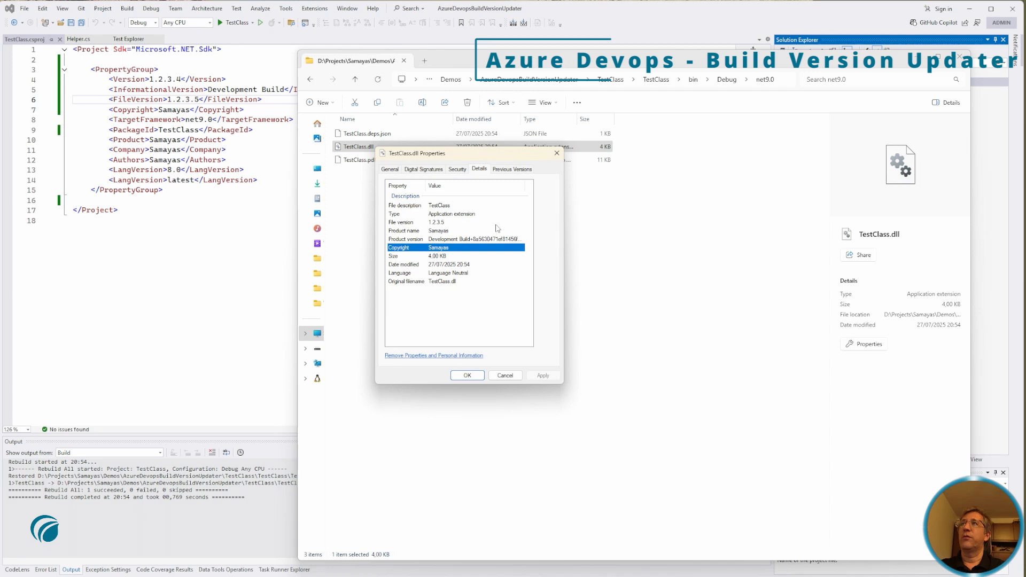
{"action": "left_click", "coordinate": [422, 223]}
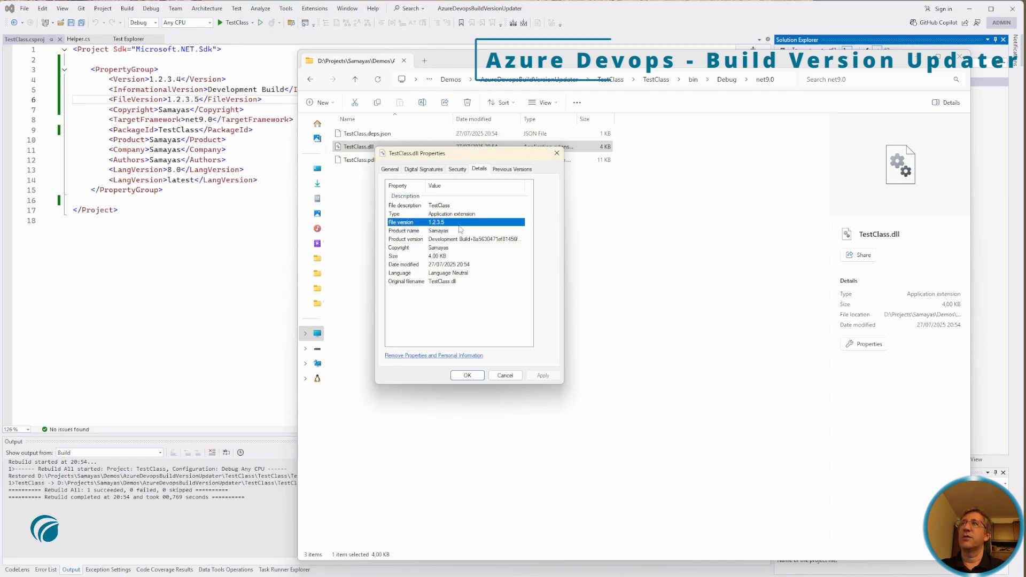
{"action": "left_click", "coordinate": [420, 240]}
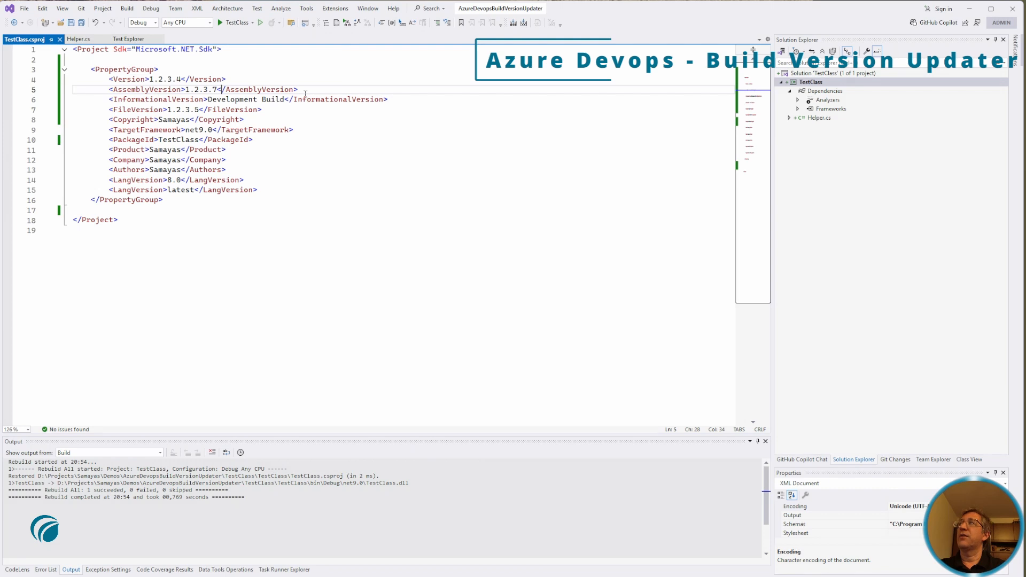
Build TestClass with the added AssemblyVersion, view the version details of TestClass.dll, and dismiss its properties.
{"action": "right_click", "coordinate": [821, 83]}
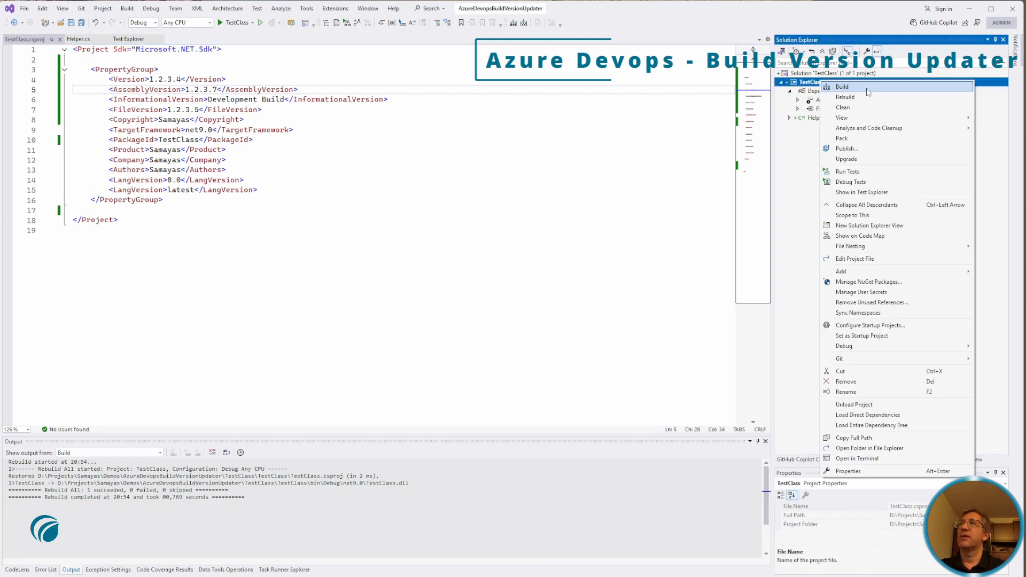
{"action": "left_click", "coordinate": [842, 87]}
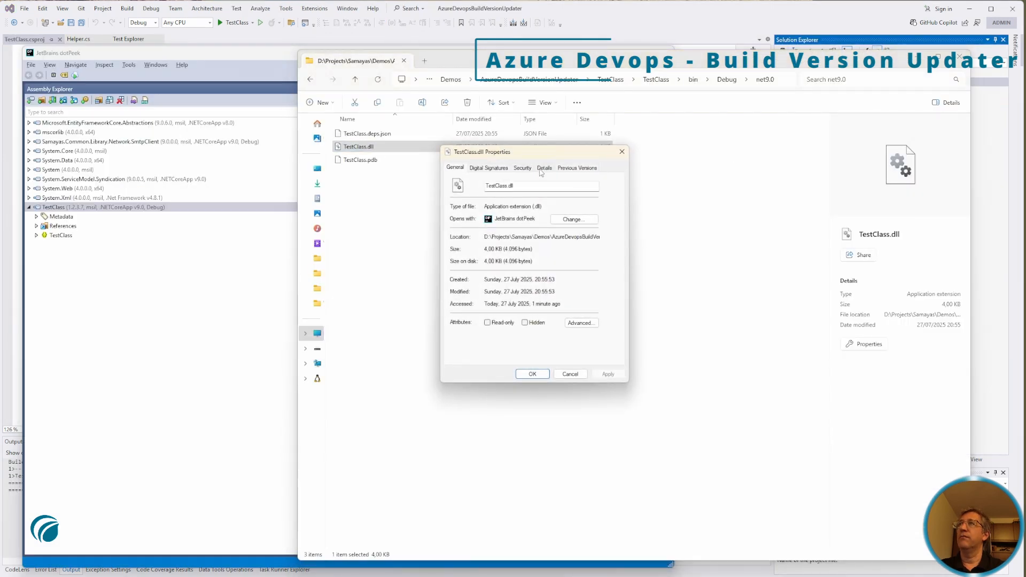
{"action": "left_click", "coordinate": [541, 169]}
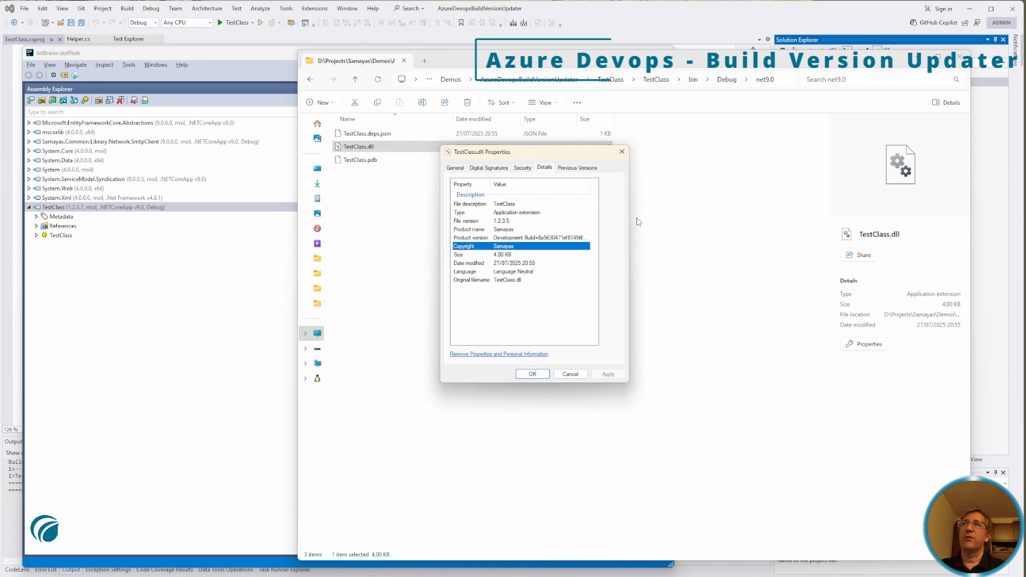
{"action": "left_click", "coordinate": [570, 374]}
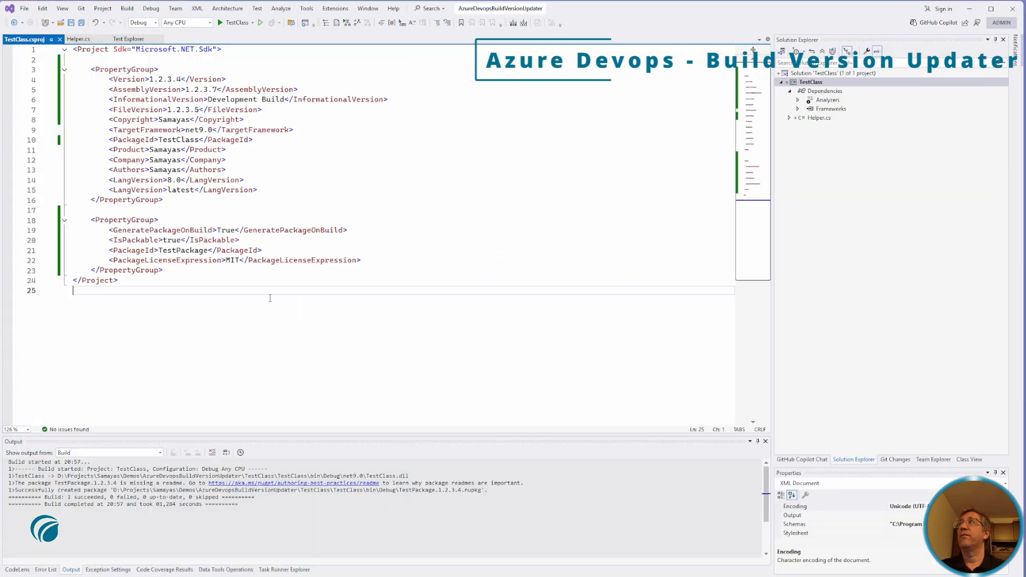
Review the Version, AssemblyVersion, InformationalVersion and FileVersion properties in TestClass.csproj.
{"action": "double_click", "coordinate": [130, 78]}
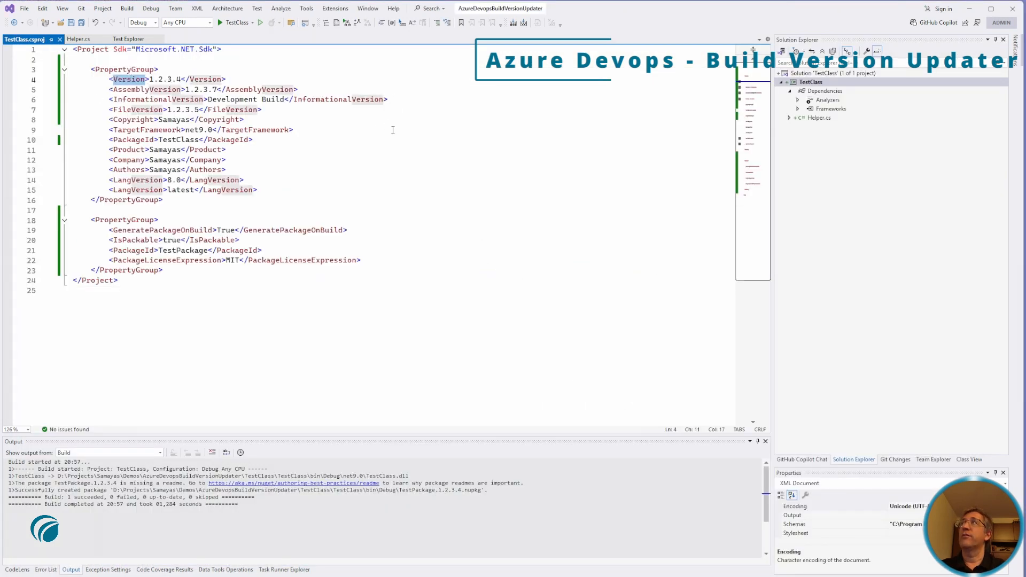
{"action": "double_click", "coordinate": [179, 89]}
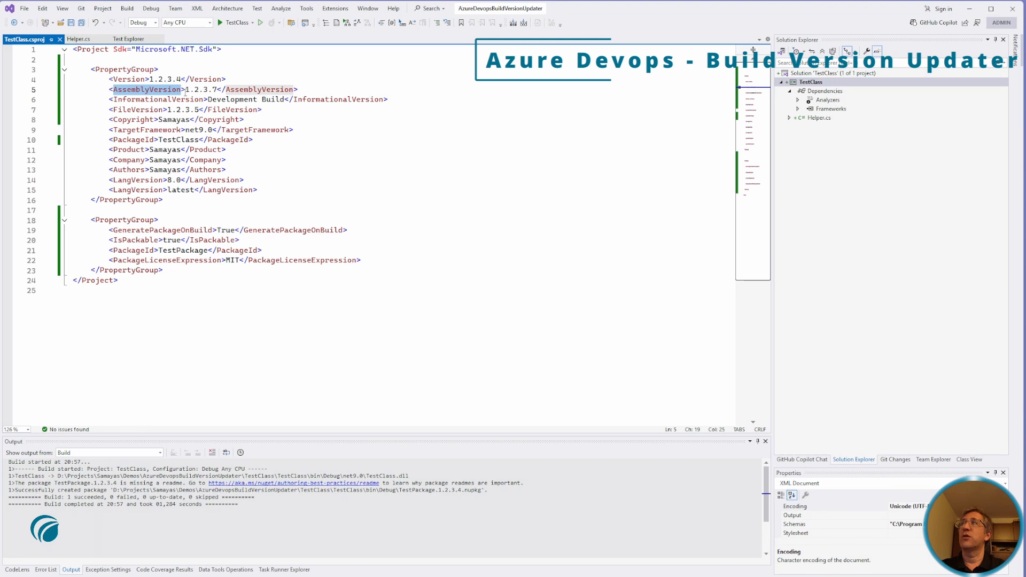
{"action": "double_click", "coordinate": [132, 100]}
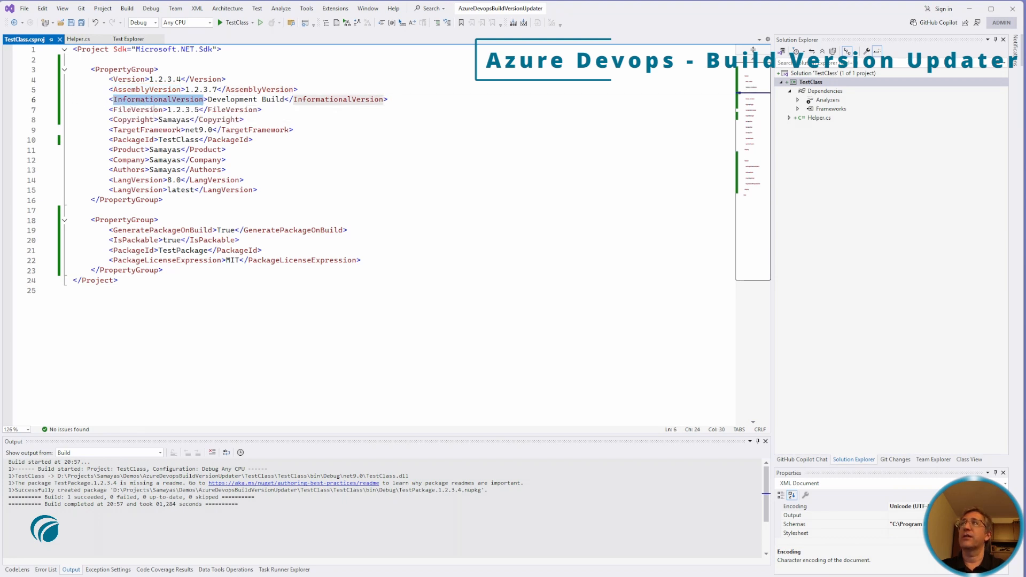
{"action": "double_click", "coordinate": [154, 109]}
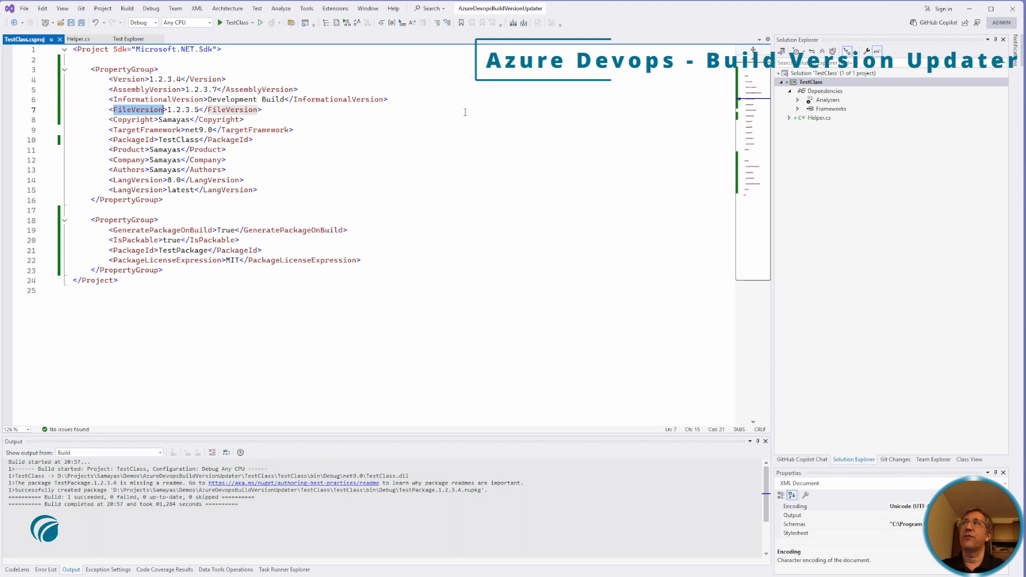
{"action": "double_click", "coordinate": [128, 79]}
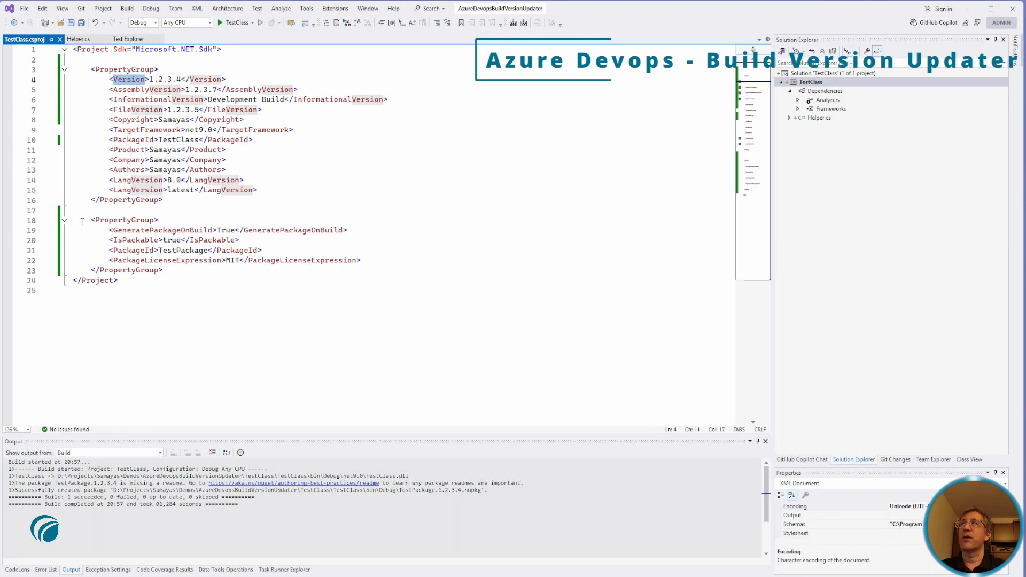
Examine the packaging PropertyGroup in TestClass.csproj and the package file in the Debug output folder.
{"action": "left_click_drag", "start_coordinate": [81, 222], "coordinate": [171, 272]}
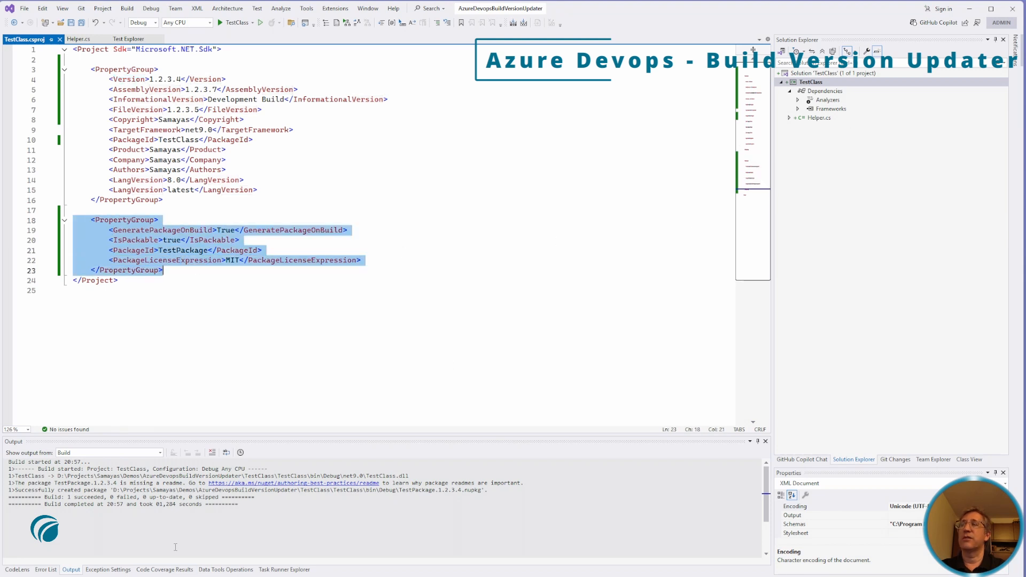
{"action": "key", "text": "alt+Tab"}
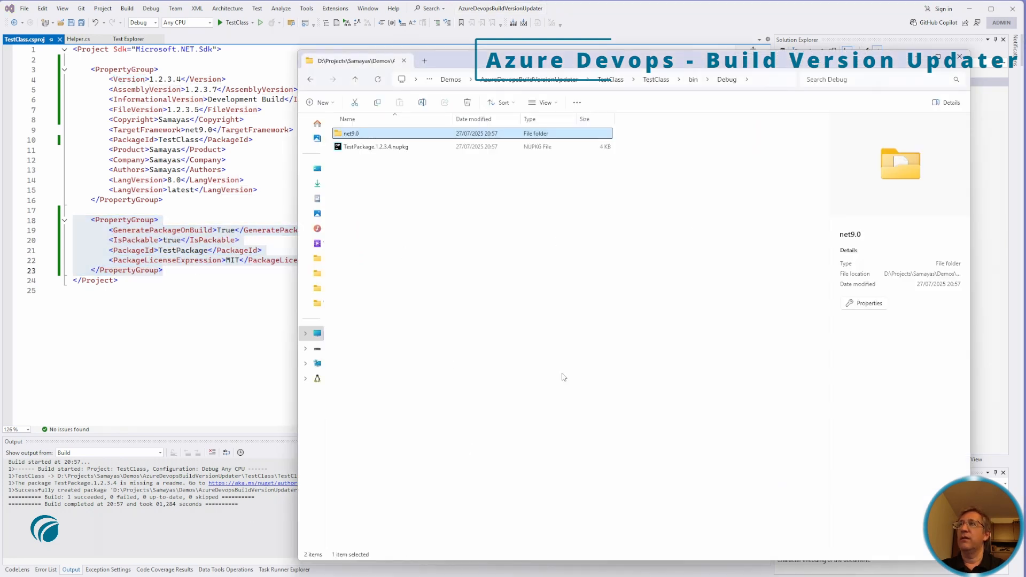
{"action": "left_click", "coordinate": [571, 349]}
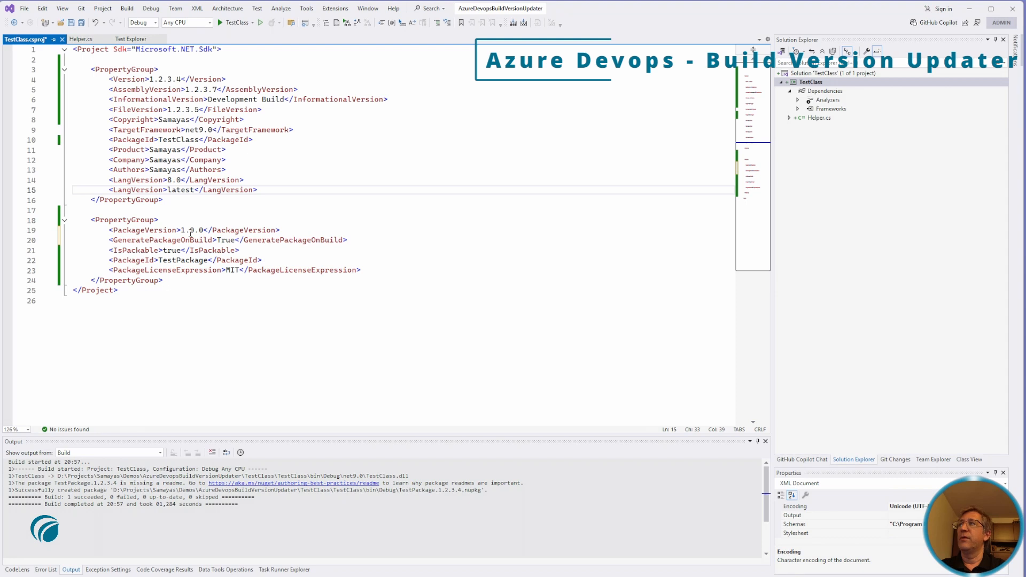
Set PackageVersion to 2.1.0 in TestClass.csproj, save the file, and build the TestClass project.
{"action": "left_click_drag", "start_coordinate": [194, 231], "coordinate": [180, 231]}
{"action": "type", "text": "2.1"}
{"action": "key", "text": "ctrl+s"}
{"action": "right_click", "coordinate": [862, 82]}
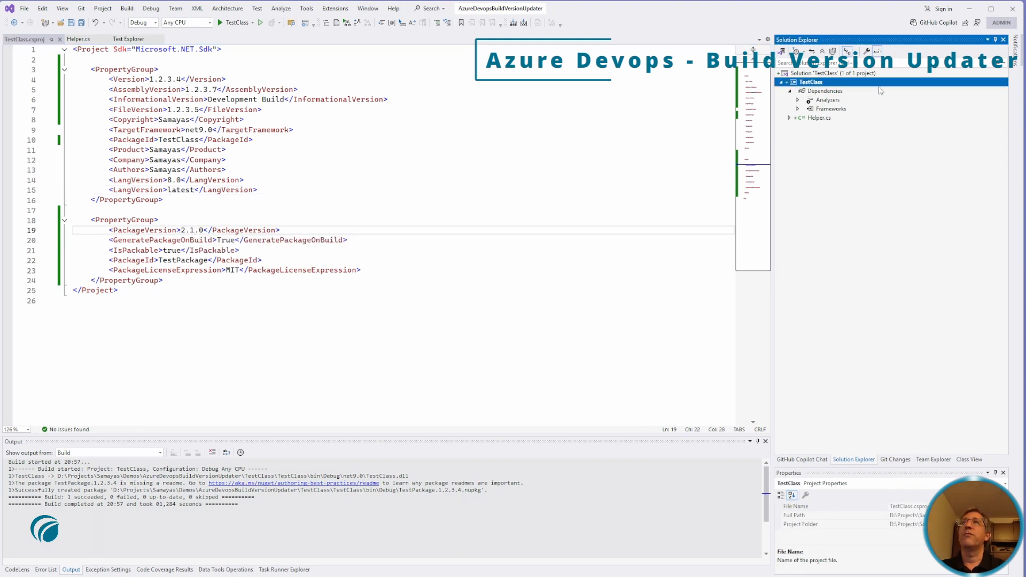
{"action": "left_click", "coordinate": [883, 87]}
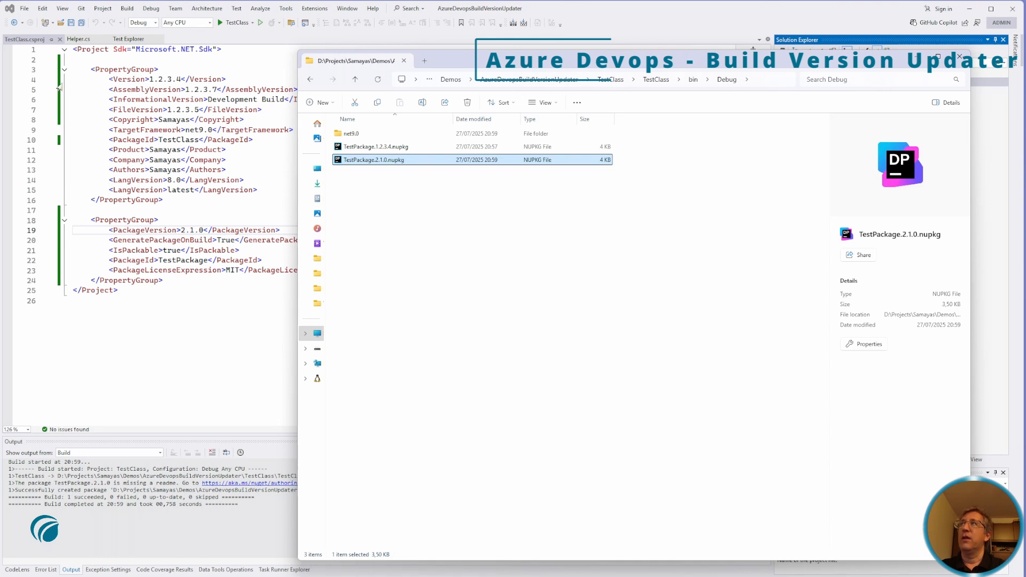
Examine the conditional Version entries: the BUILD_BUILDNUMBER condition, the 1.0.0 value, and the ProjectVersionNumber variable.
{"action": "double_click", "coordinate": [123, 80]}
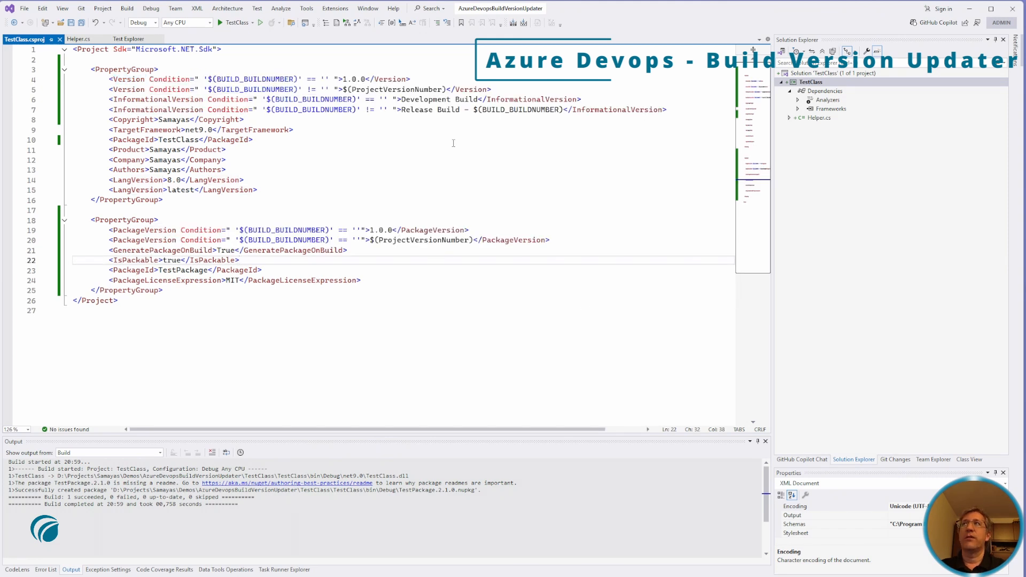
{"action": "triple_click", "coordinate": [111, 81]}
{"action": "left_click", "coordinate": [544, 177]}
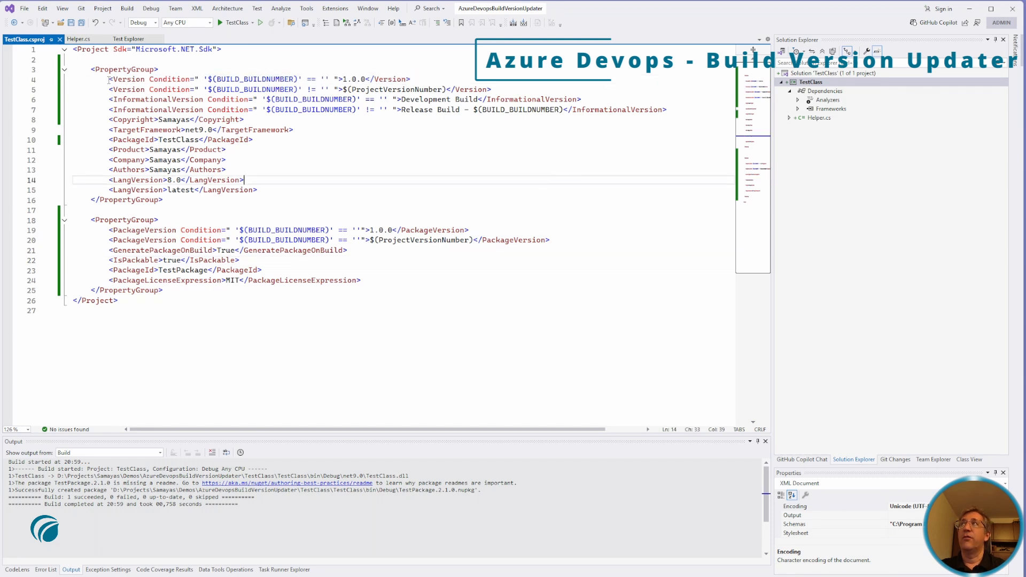
{"action": "double_click", "coordinate": [233, 79]}
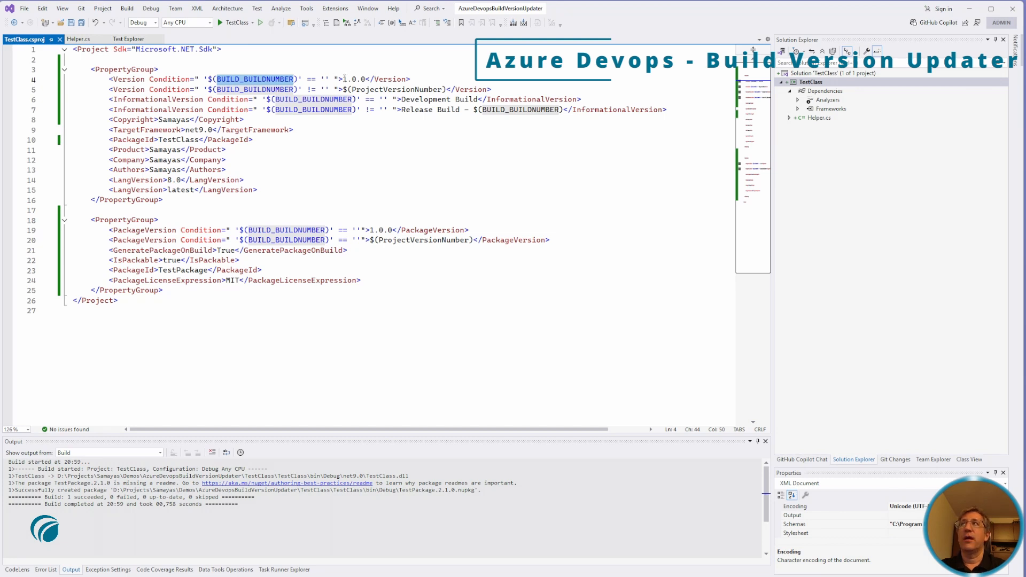
{"action": "left_click_drag", "start_coordinate": [342, 79], "coordinate": [367, 79]}
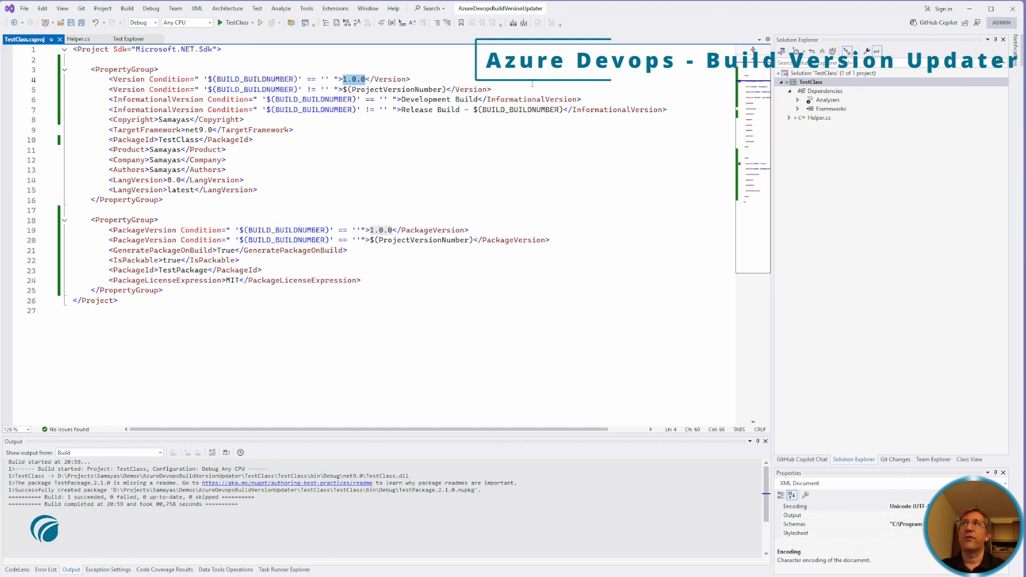
{"action": "key", "text": "End"}
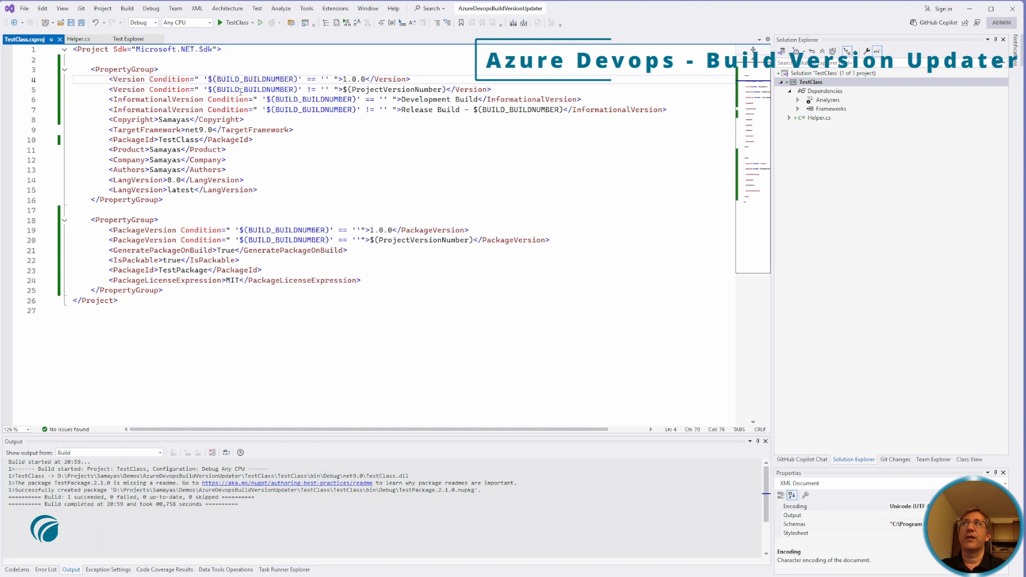
{"action": "double_click", "coordinate": [381, 90]}
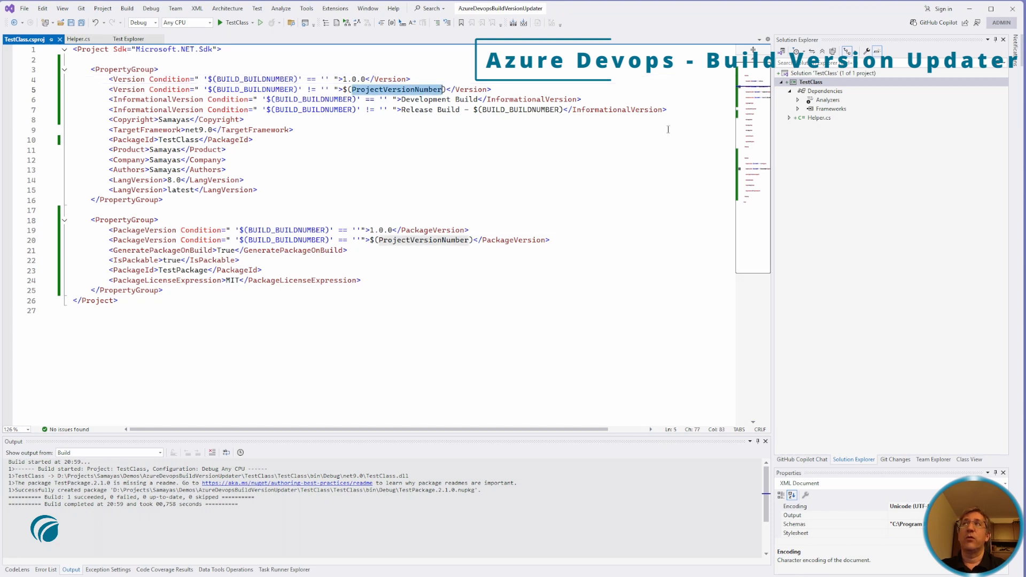
{"action": "left_click", "coordinate": [583, 150]}
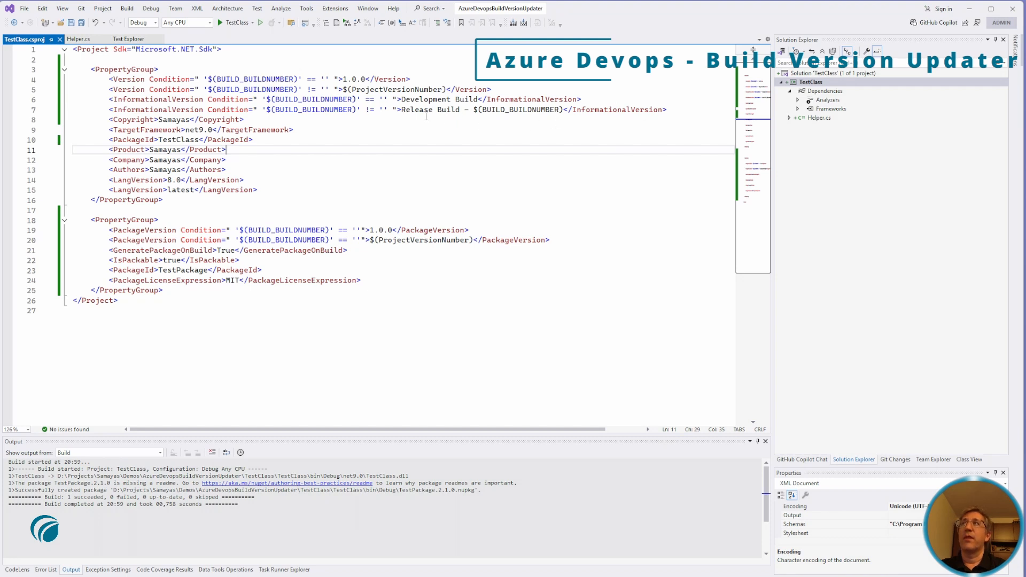
Examine the Release Build text and the BUILD_BUILDNUMBER variable in the second InformationalVersion entry.
{"action": "left_click_drag", "start_coordinate": [402, 112], "coordinate": [461, 112]}
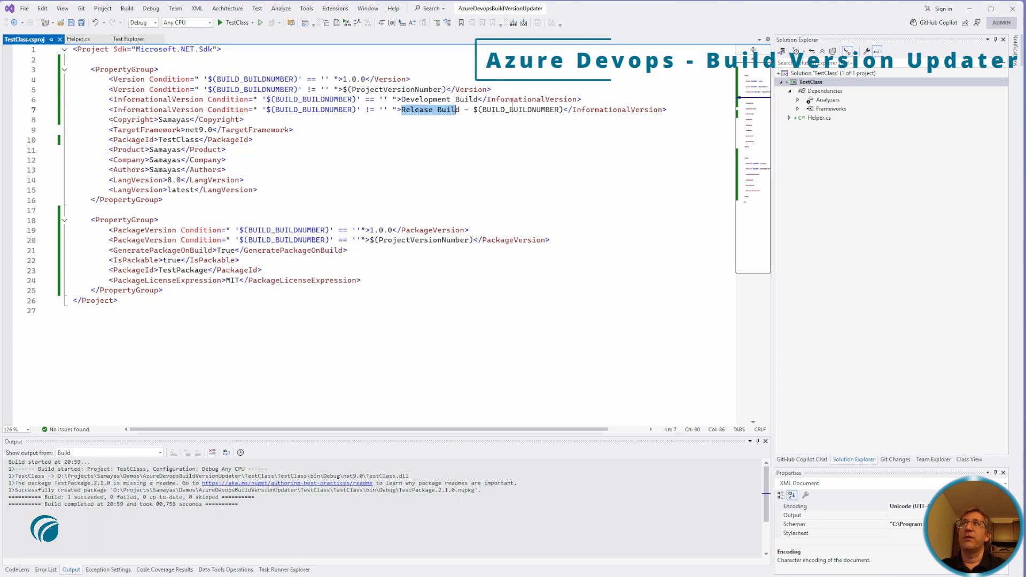
{"action": "double_click", "coordinate": [521, 112]}
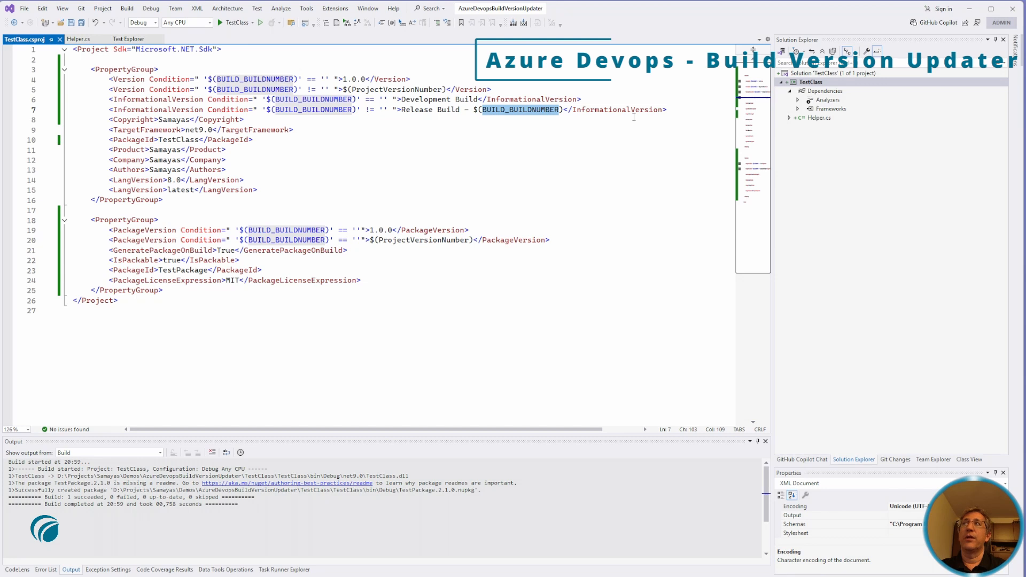
{"action": "left_click", "coordinate": [235, 170]}
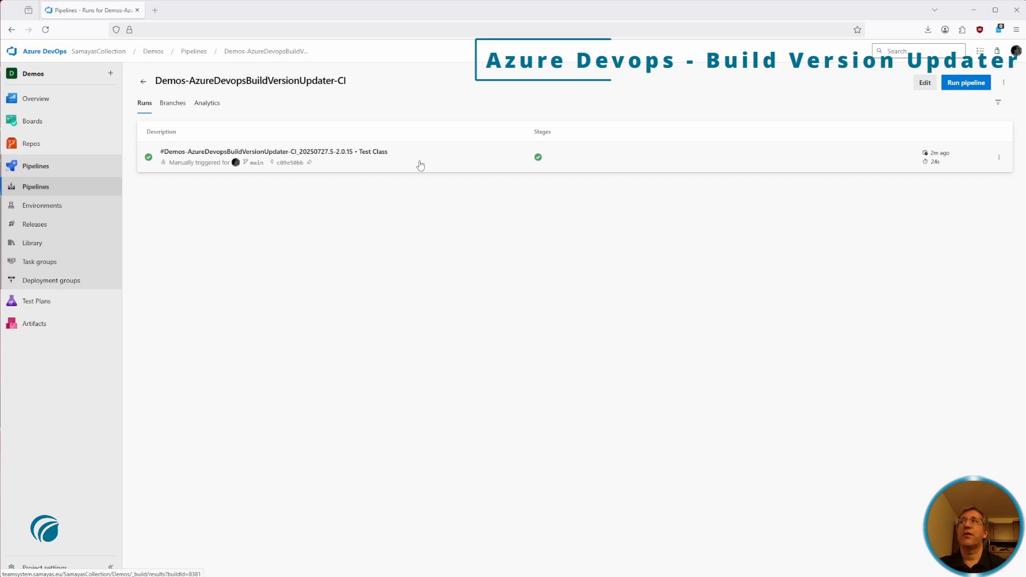
In the Azure DevOps repository, open TestClass.csproj from the nested TestClass folder.
{"action": "left_click", "coordinate": [78, 148]}
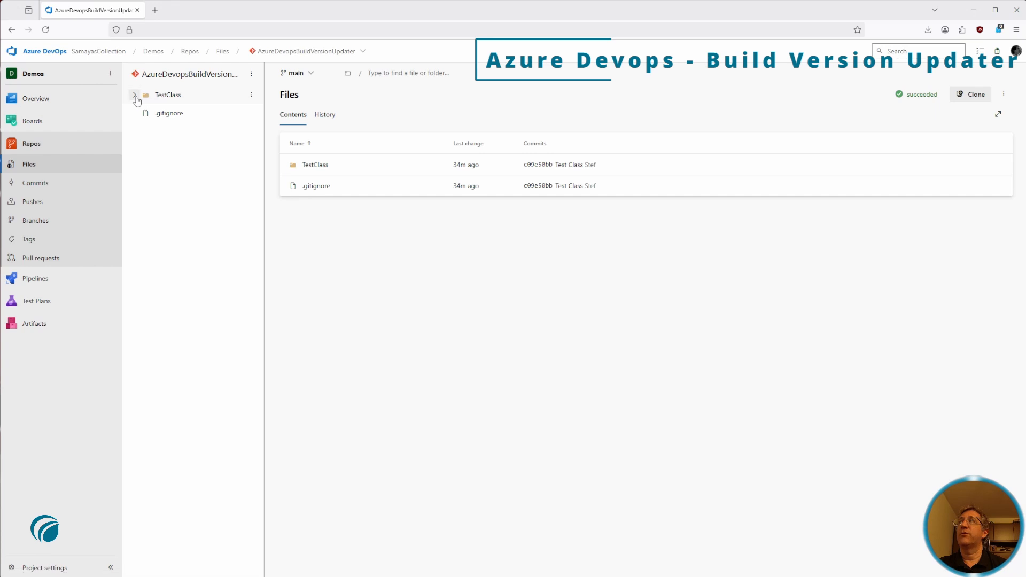
{"action": "left_click", "coordinate": [134, 95]}
{"action": "left_click", "coordinate": [142, 113]}
{"action": "left_click", "coordinate": [190, 149]}
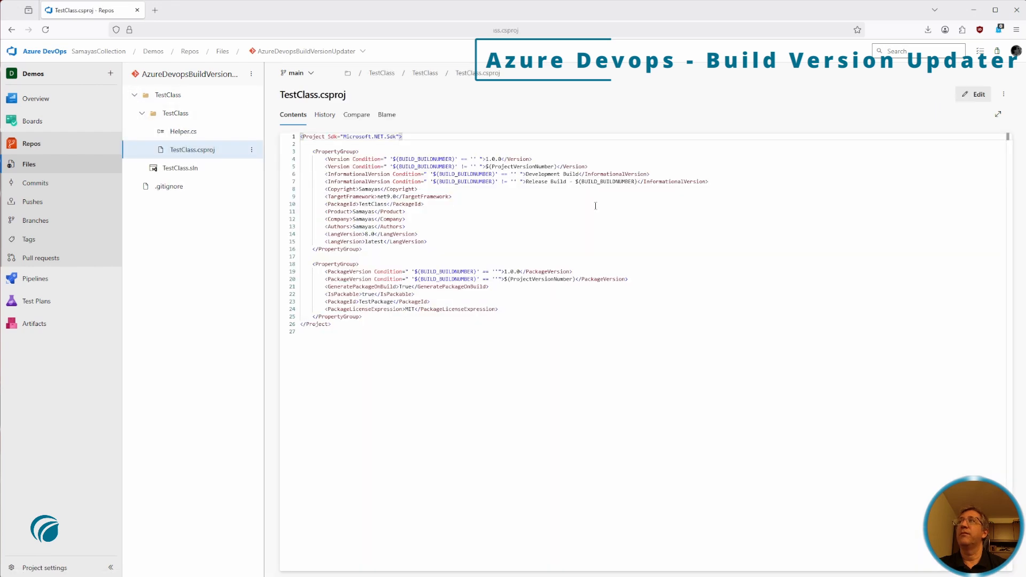
Inspect the 1.0.0 value and the ProjectVersionNumber variable in the repository file's two Version entries.
{"action": "left_click_drag", "start_coordinate": [486, 159], "coordinate": [505, 159]}
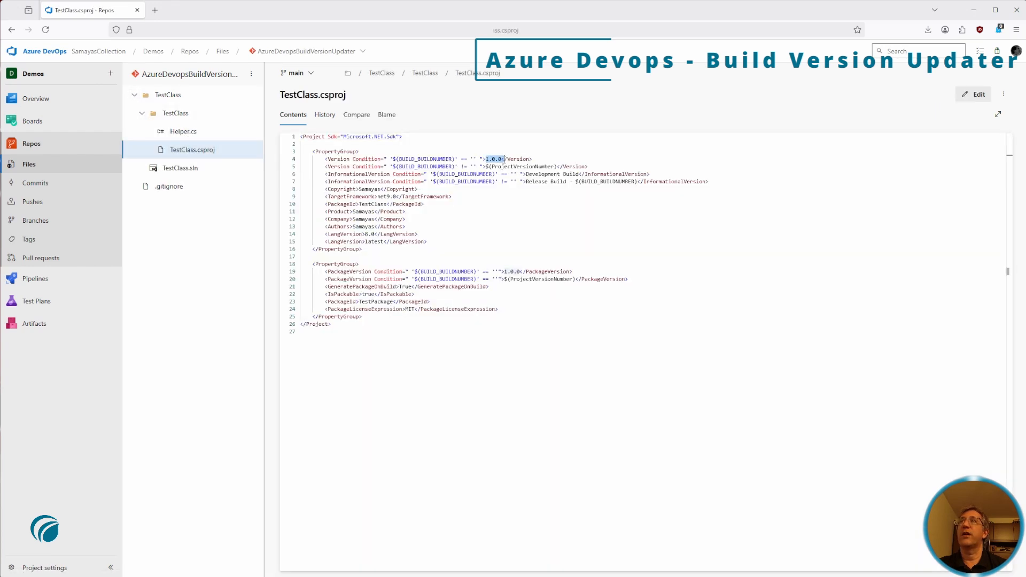
{"action": "left_click", "coordinate": [631, 158]}
{"action": "double_click", "coordinate": [523, 167]}
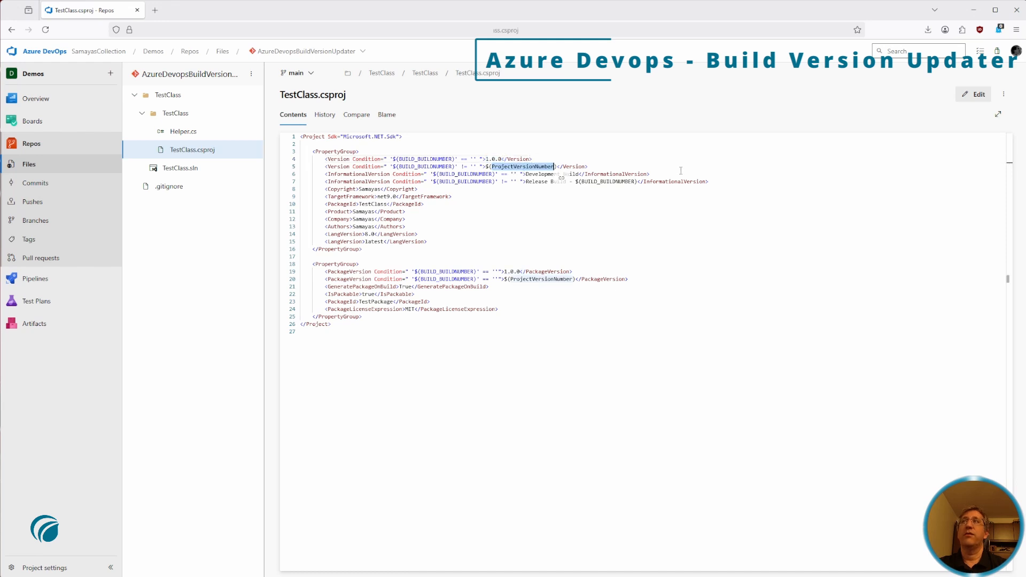
Open the Demos-AzureDevopsBuildVersionUpdater-CI pipeline for editing.
{"action": "left_click", "coordinate": [65, 278]}
{"action": "left_click", "coordinate": [998, 179]}
{"action": "left_click", "coordinate": [981, 199]}
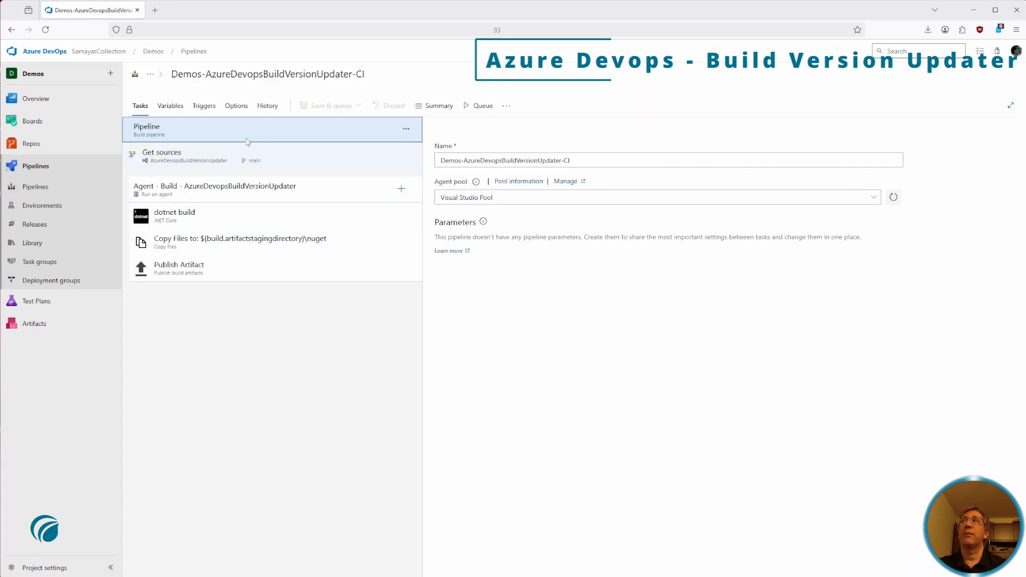
Inspect the dotnet build task's arguments and advanced settings, checking the BuildConfiguration value among the pipeline variables.
{"action": "left_click", "coordinate": [342, 216]}
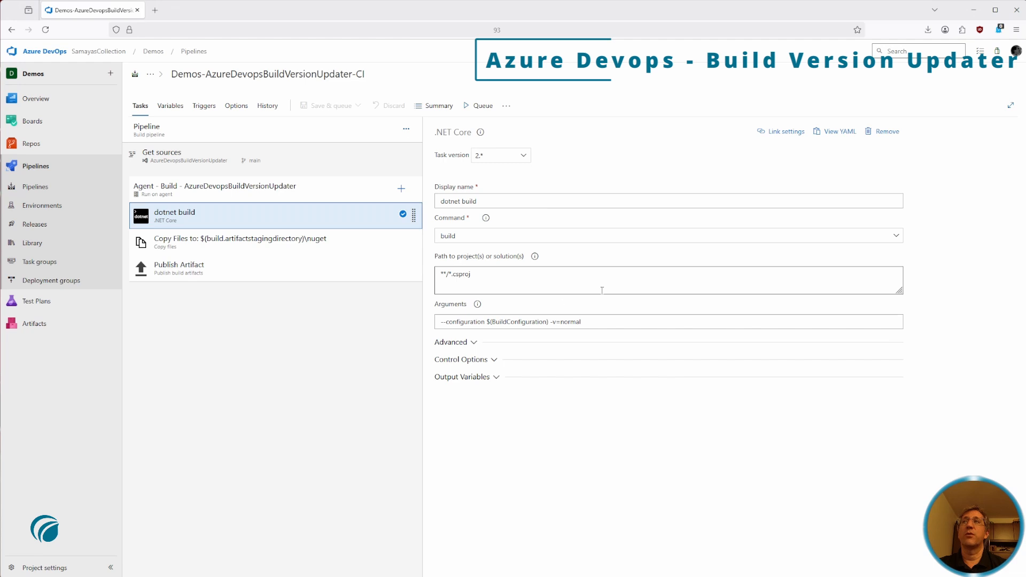
{"action": "double_click", "coordinate": [522, 322]}
{"action": "left_click", "coordinate": [170, 106]}
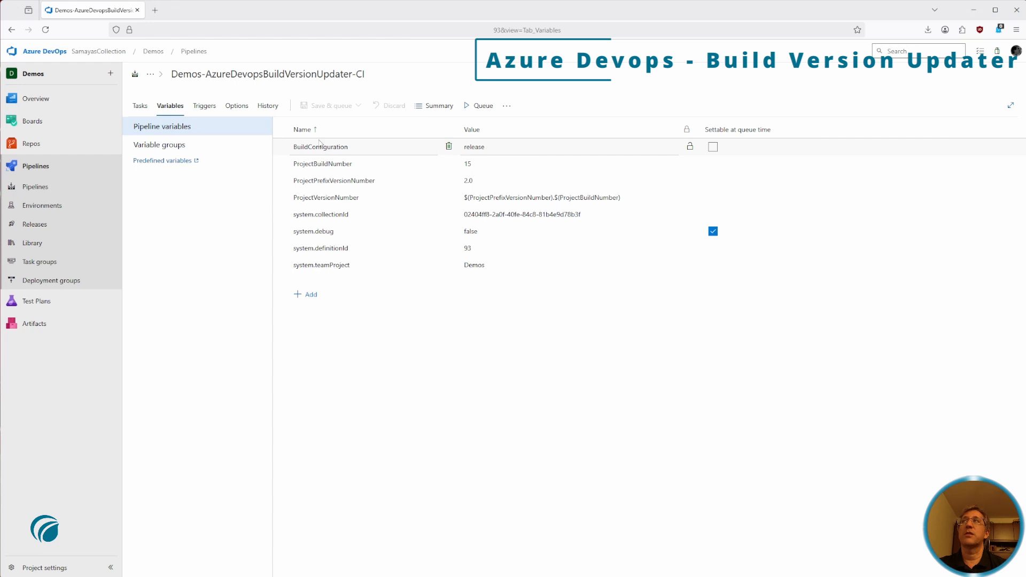
{"action": "left_click", "coordinate": [140, 105]}
{"action": "left_click", "coordinate": [584, 341]}
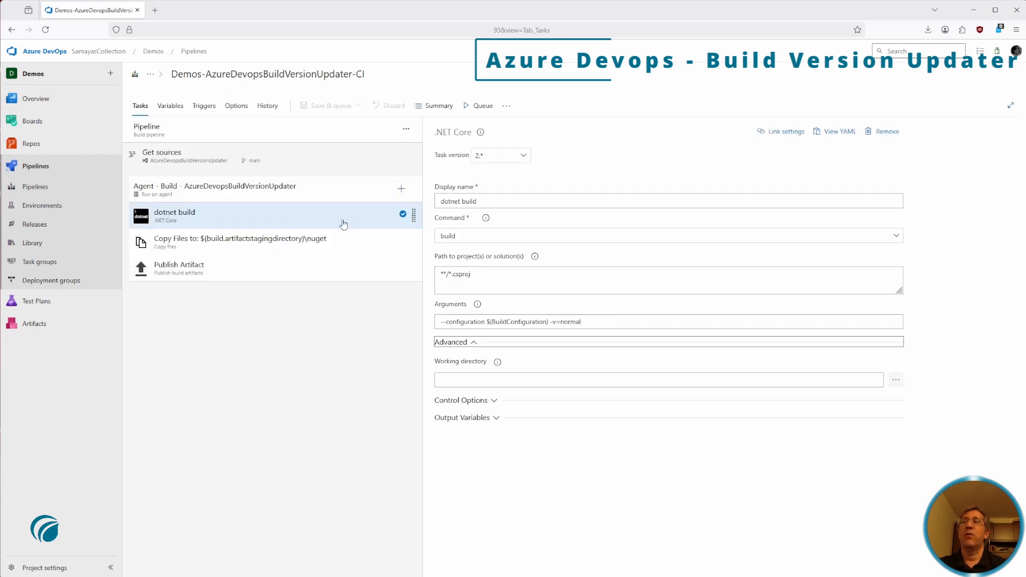
Inspect the Copy Files task's target folder and the Publish Artifact task's settings.
{"action": "left_click", "coordinate": [263, 245]}
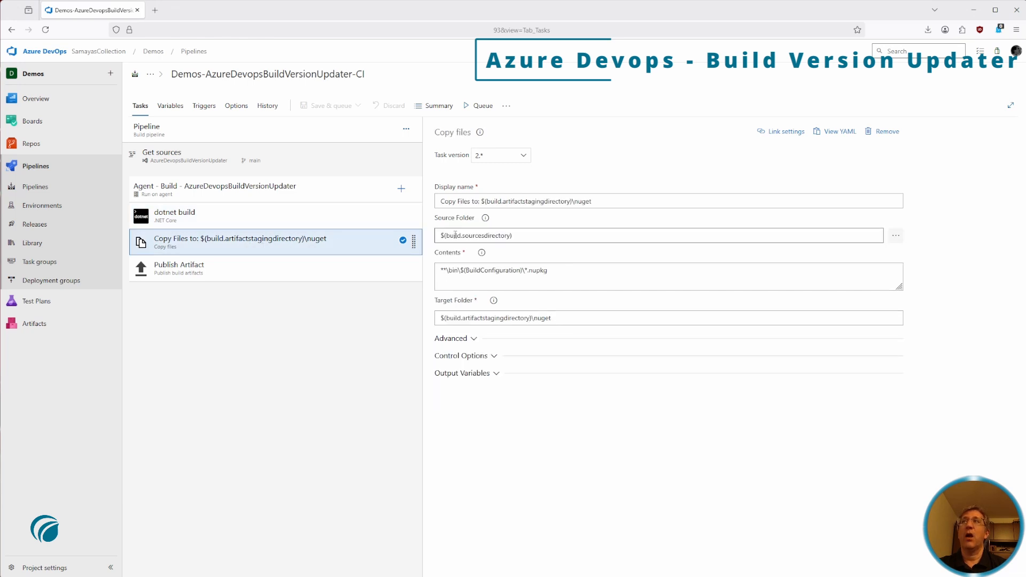
{"action": "double_click", "coordinate": [496, 318]}
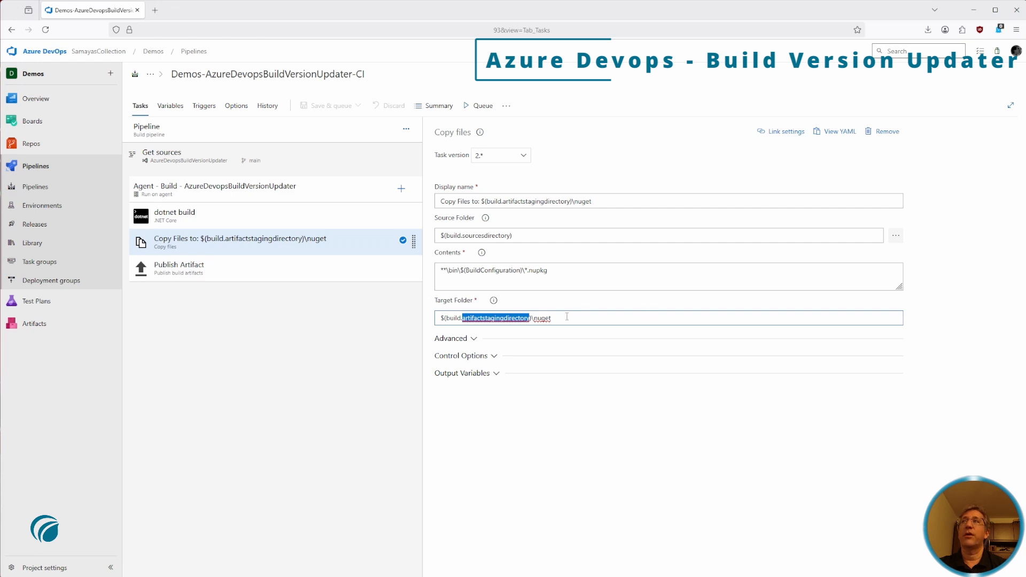
{"action": "left_click", "coordinate": [220, 276]}
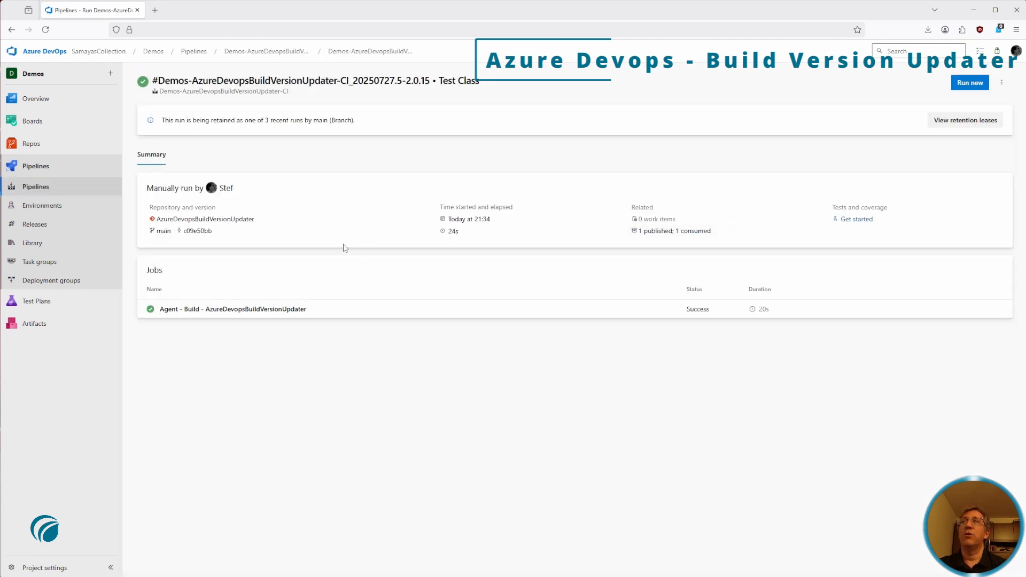
View the published artifacts of the 2.0.15 pipeline run and expand the drop artifact.
{"action": "left_click", "coordinate": [683, 236]}
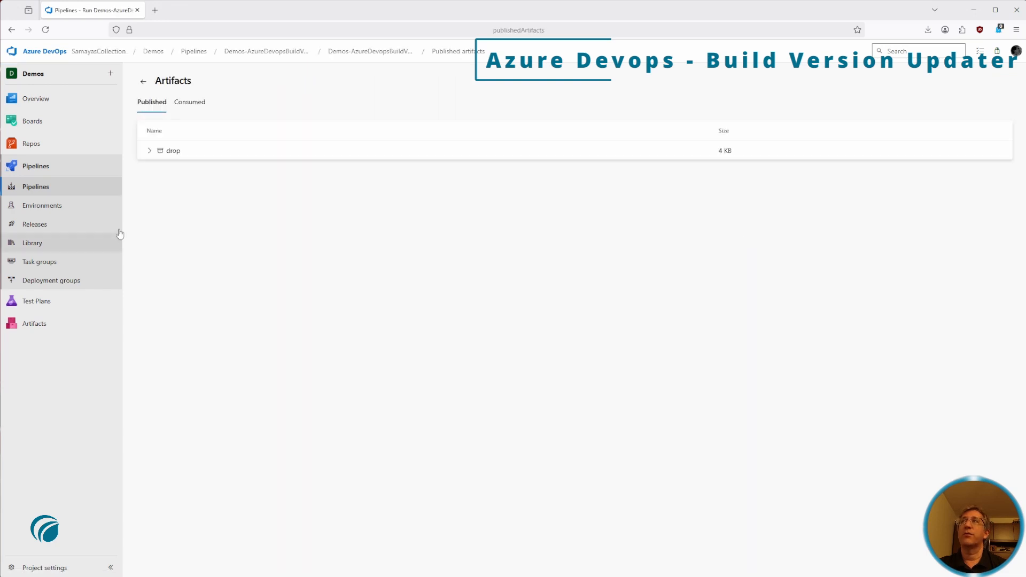
{"action": "left_click", "coordinate": [148, 150]}
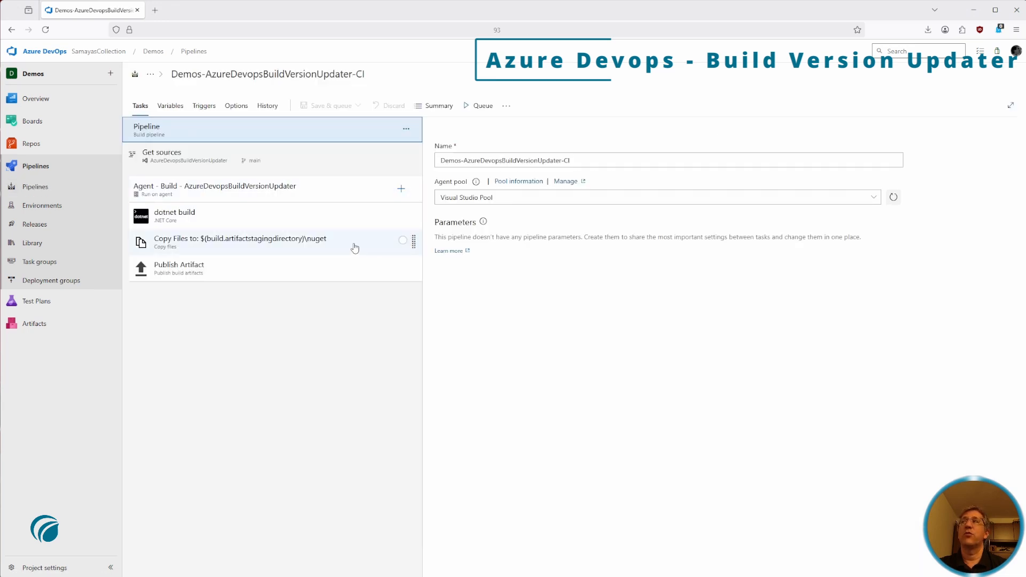
Examine the ProjectVersionNumber variable among the variables of the Demos-AzureDevopsBuildVersionUpdater-CI pipeline.
{"action": "left_click", "coordinate": [171, 106]}
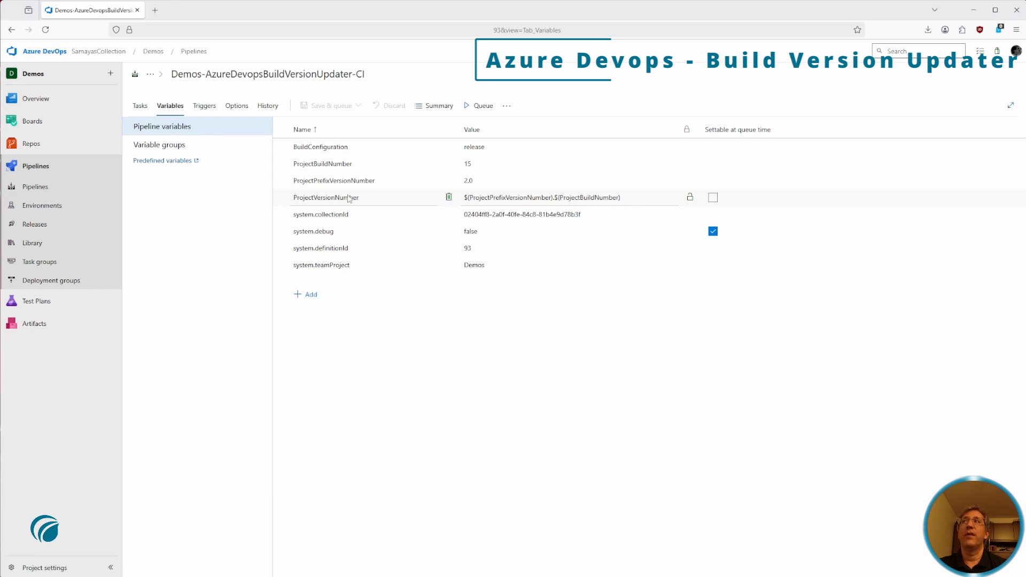
{"action": "double_click", "coordinate": [321, 201]}
{"action": "left_click", "coordinate": [368, 199]}
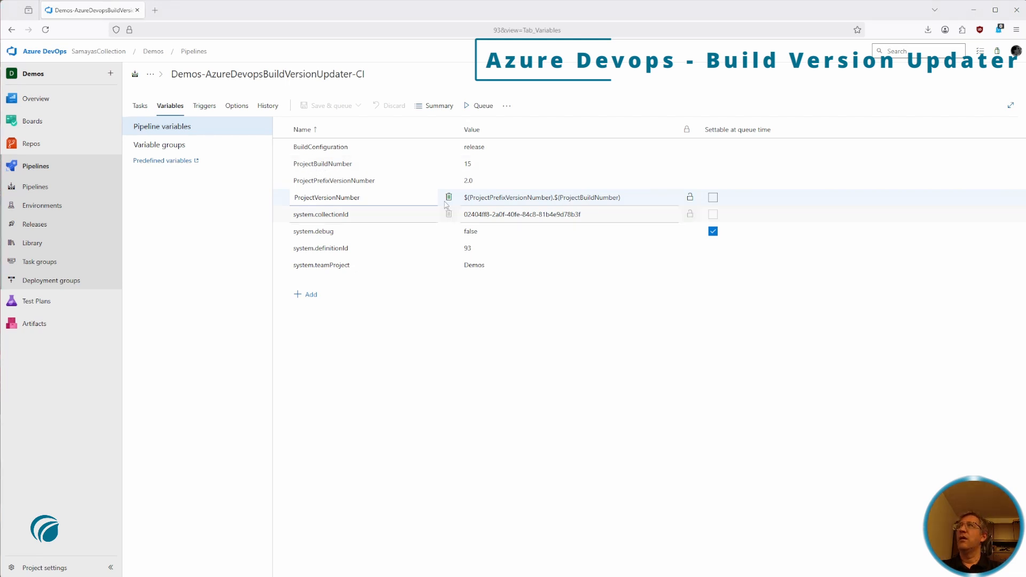
Examine the ProjectBuildNumber variable in the pipeline's build number format.
{"action": "left_click", "coordinate": [236, 105]}
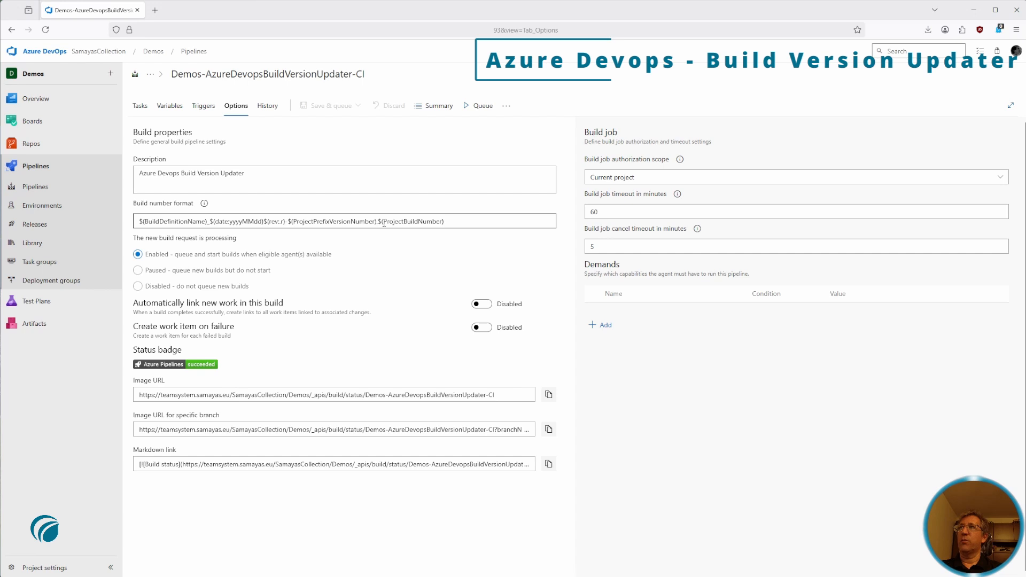
{"action": "double_click", "coordinate": [408, 221]}
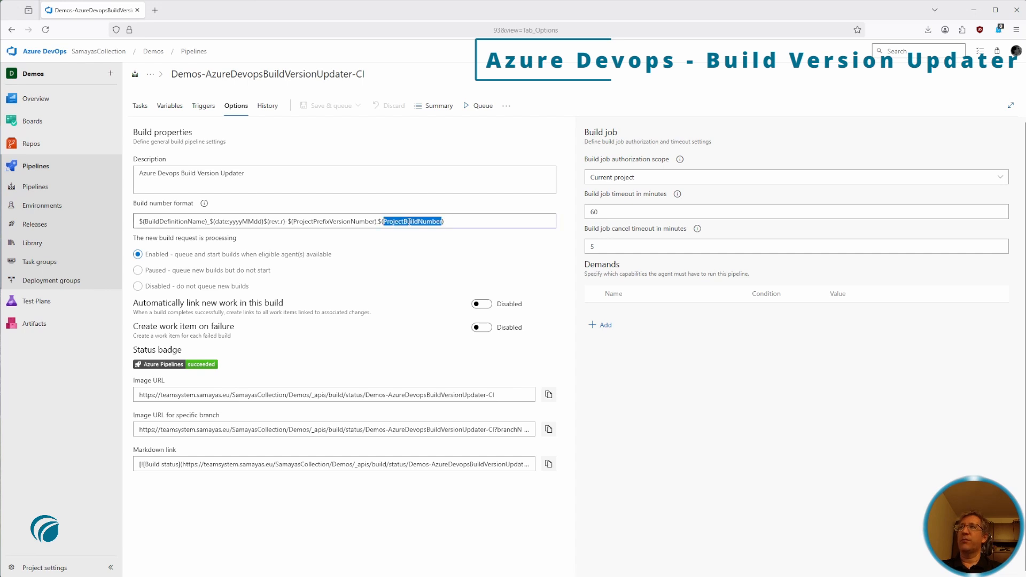
{"action": "left_click", "coordinate": [500, 222]}
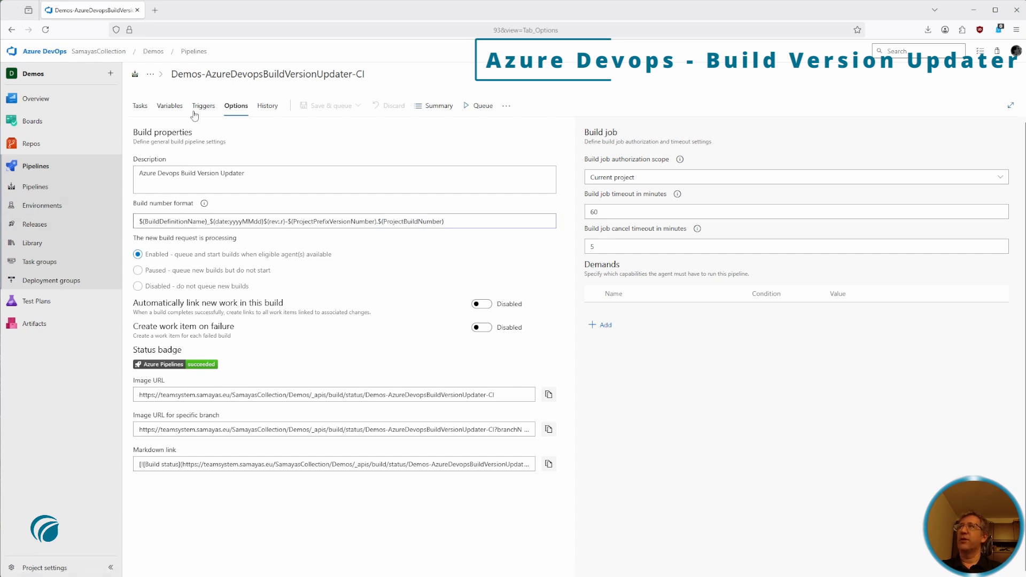
Search the Marketplace's Azure DevOps extensions for samayas and open the Build Version Updater extension.
{"action": "left_click", "coordinate": [62, 193]}
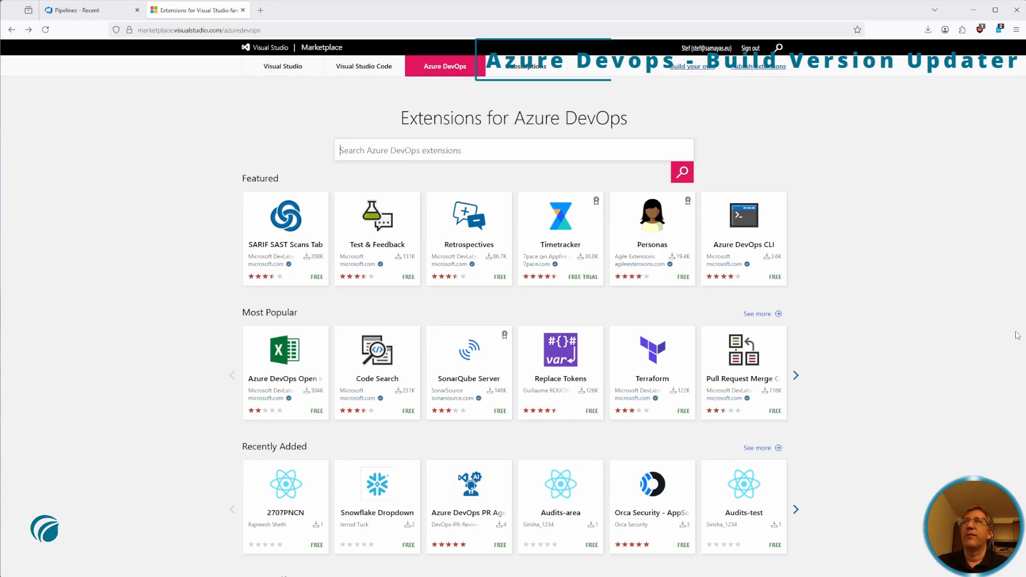
{"action": "left_click", "coordinate": [405, 155]}
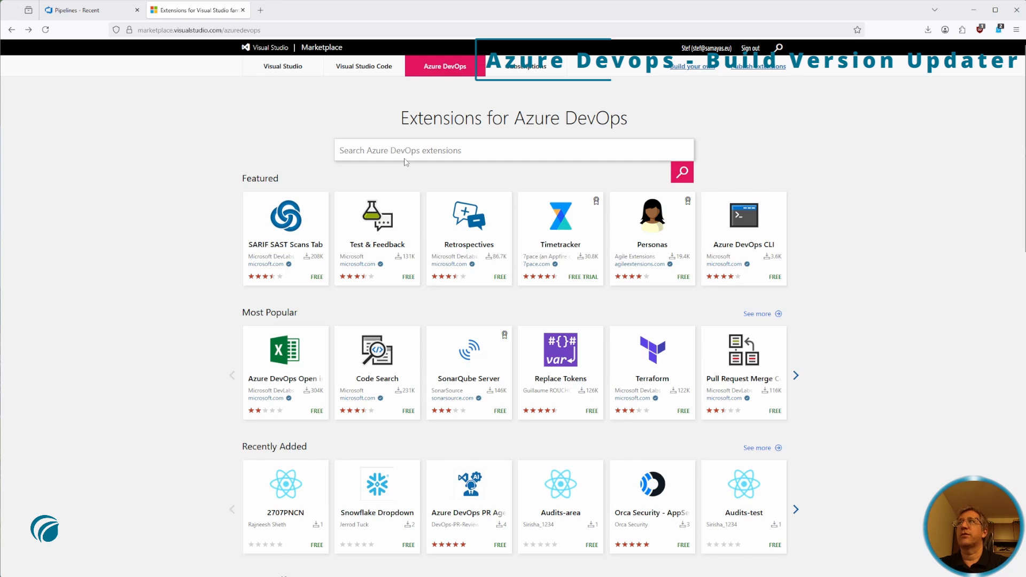
{"action": "type", "text": "samayas"}
{"action": "left_click", "coordinate": [682, 172]}
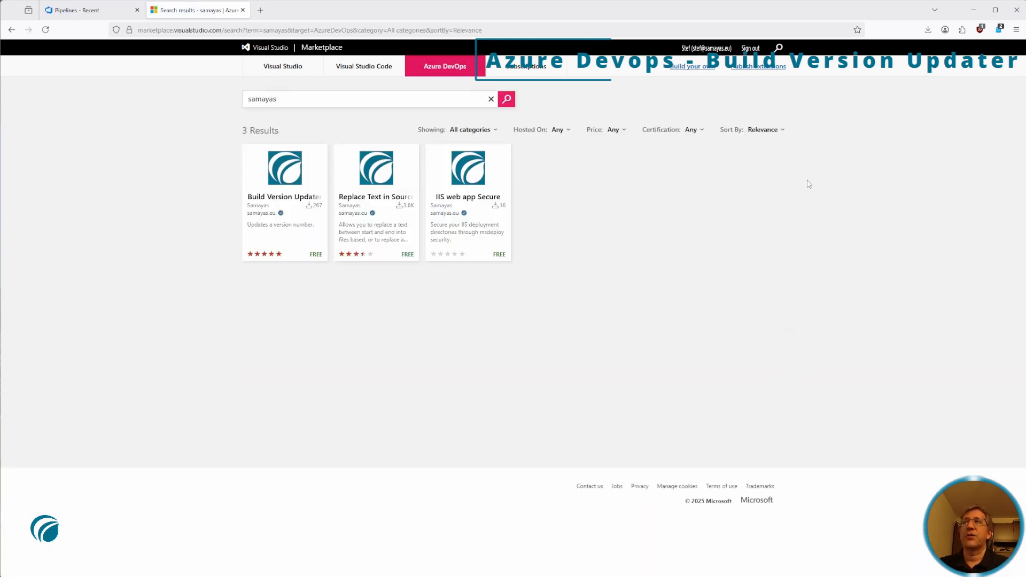
{"action": "left_click", "coordinate": [261, 172]}
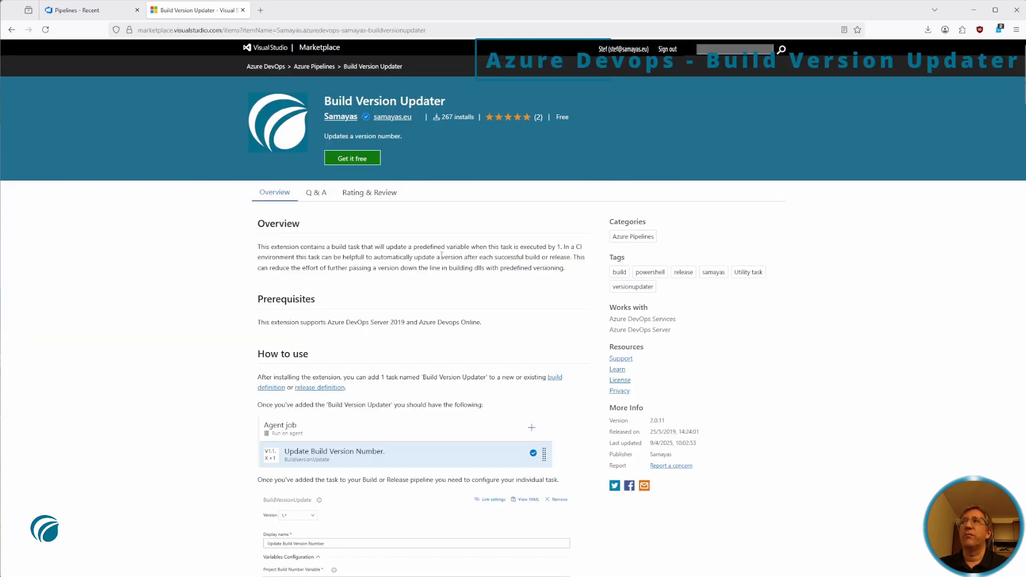
Review the Build Version Updater's overview, token instructions, task configuration and version history on its Marketplace page.
{"action": "scroll", "coordinate": [580, 240], "scroll_direction": "down", "scroll_amount": 10}
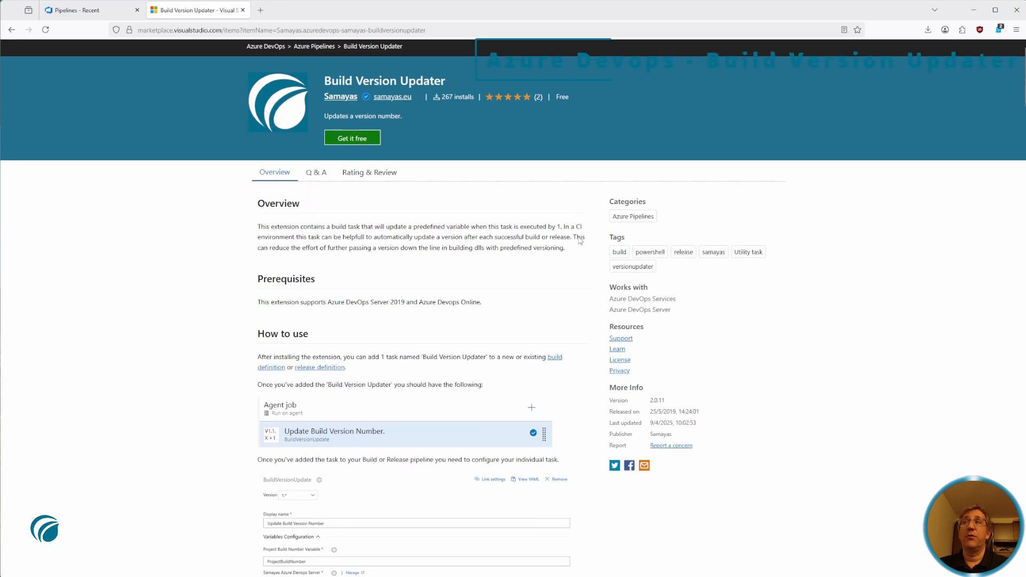
{"action": "scroll", "coordinate": [580, 241], "scroll_direction": "down", "scroll_amount": 15}
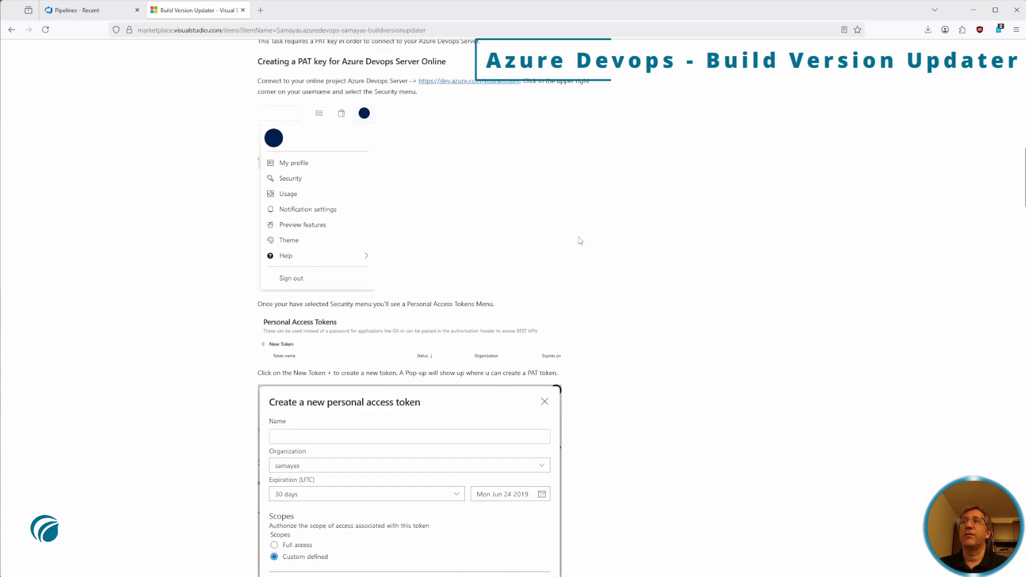
{"action": "scroll", "coordinate": [580, 241], "scroll_direction": "down", "scroll_amount": 15}
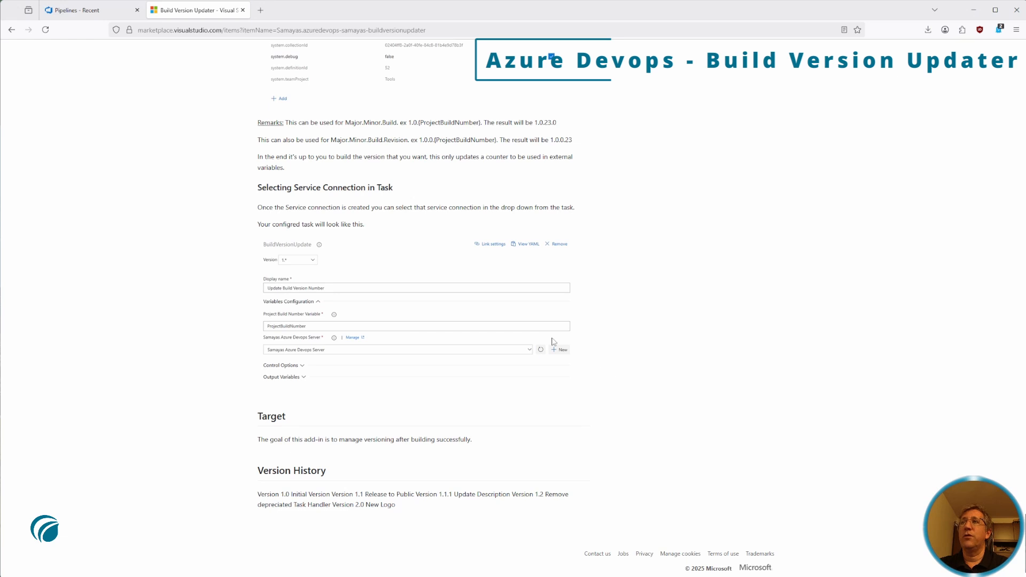
{"action": "key", "text": "Home"}
Start getting the free Build Version Updater extension and open the Extensions page of the Azure DevOps collection settings.
{"action": "left_click", "coordinate": [359, 160]}
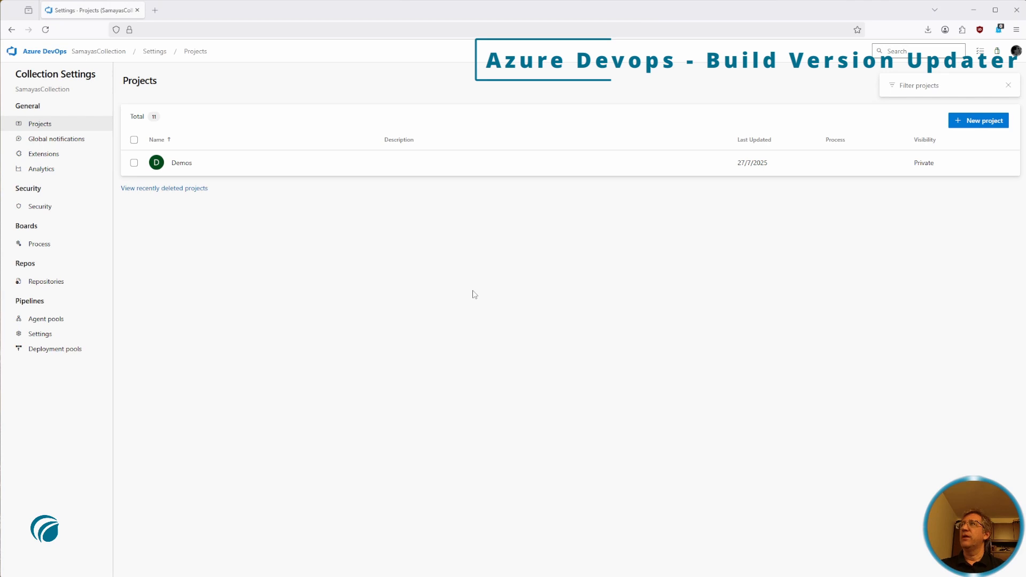
{"action": "left_click", "coordinate": [39, 156]}
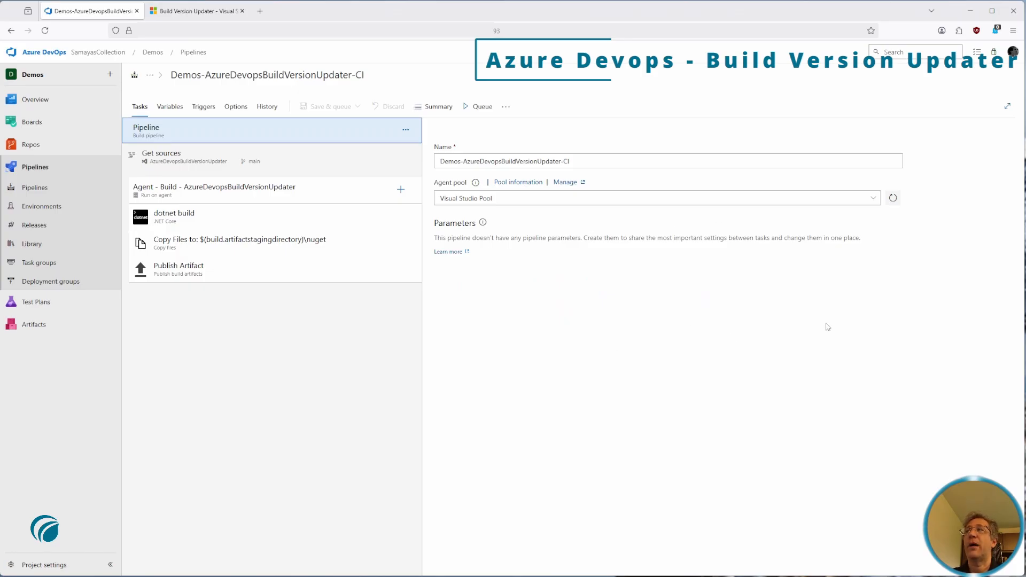
Find the Build Version Updater task with the search build version and add it to the pipeline's agent job.
{"action": "left_click", "coordinate": [400, 190]}
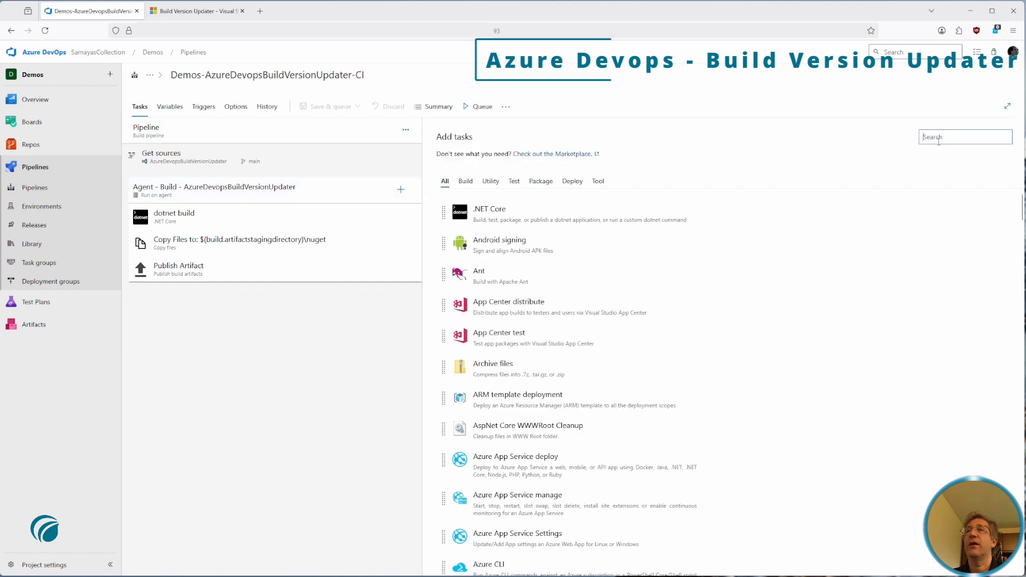
{"action": "type", "text": "build"}
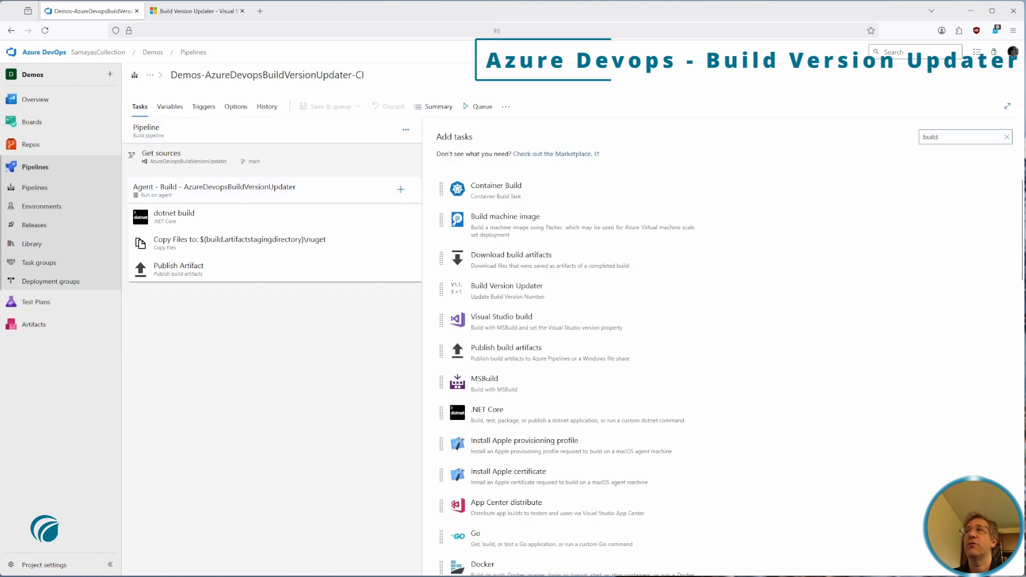
{"action": "type", "text": " version"}
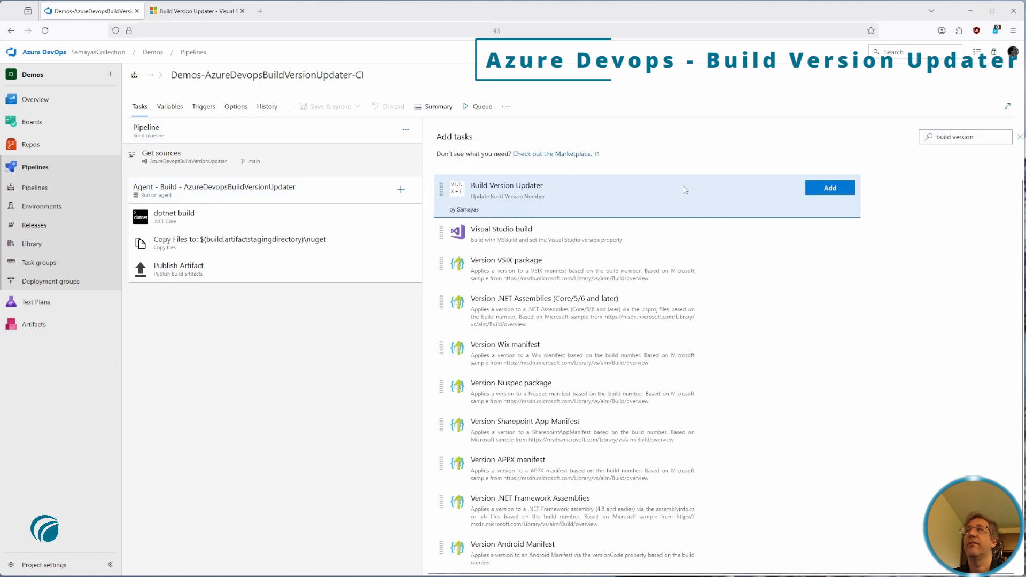
{"action": "left_click", "coordinate": [830, 189]}
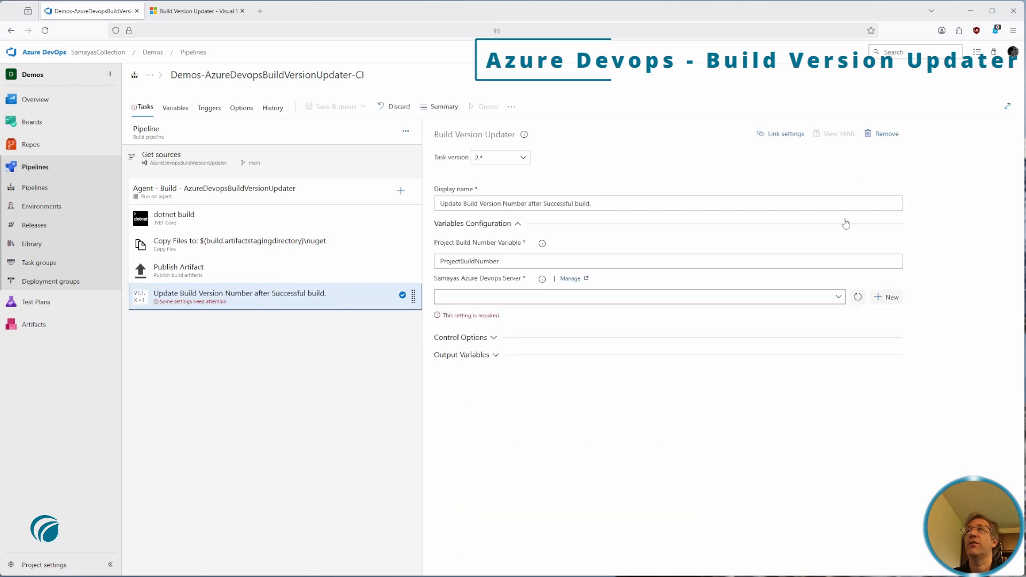
Check the new task's Samayas Azure Devops Server choices and open the form for a new service connection.
{"action": "left_click", "coordinate": [661, 200]}
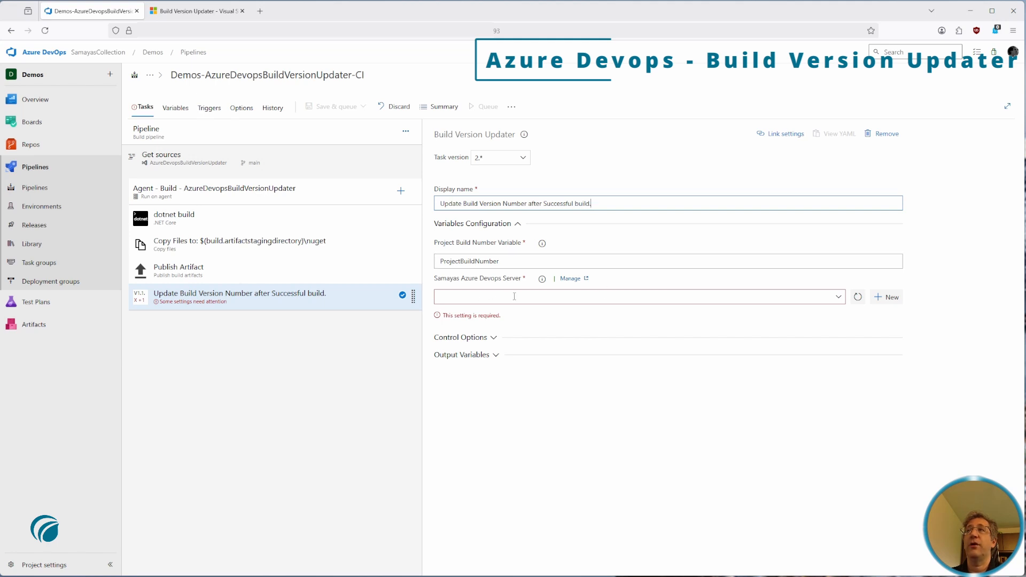
{"action": "left_click", "coordinate": [839, 299]}
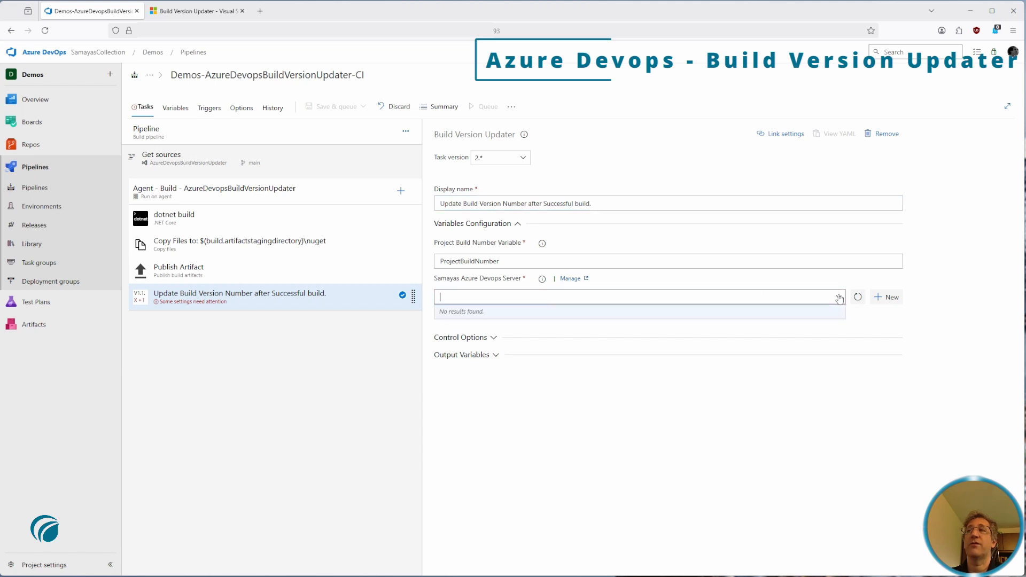
{"action": "left_click", "coordinate": [839, 298]}
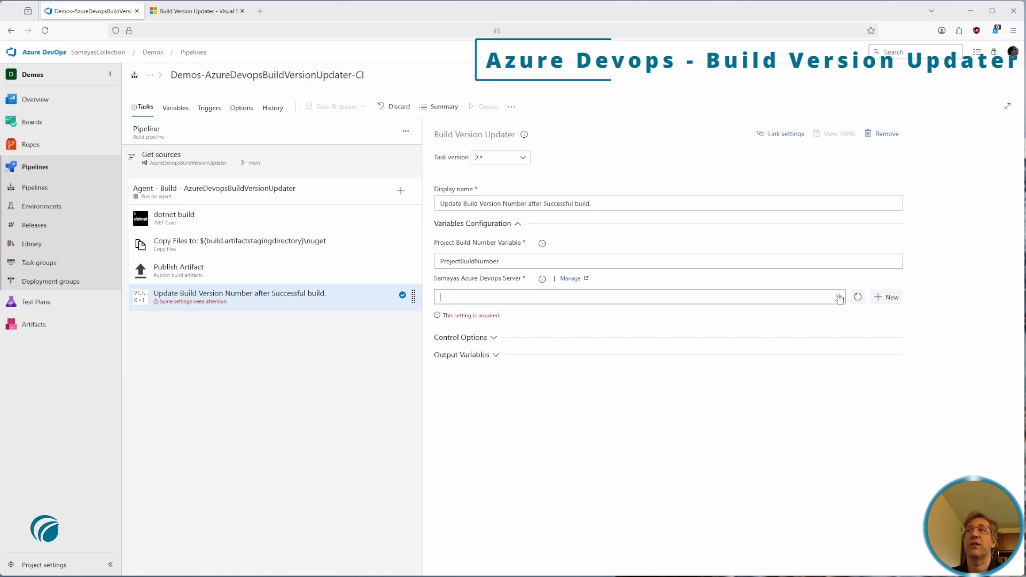
{"action": "left_click", "coordinate": [891, 298]}
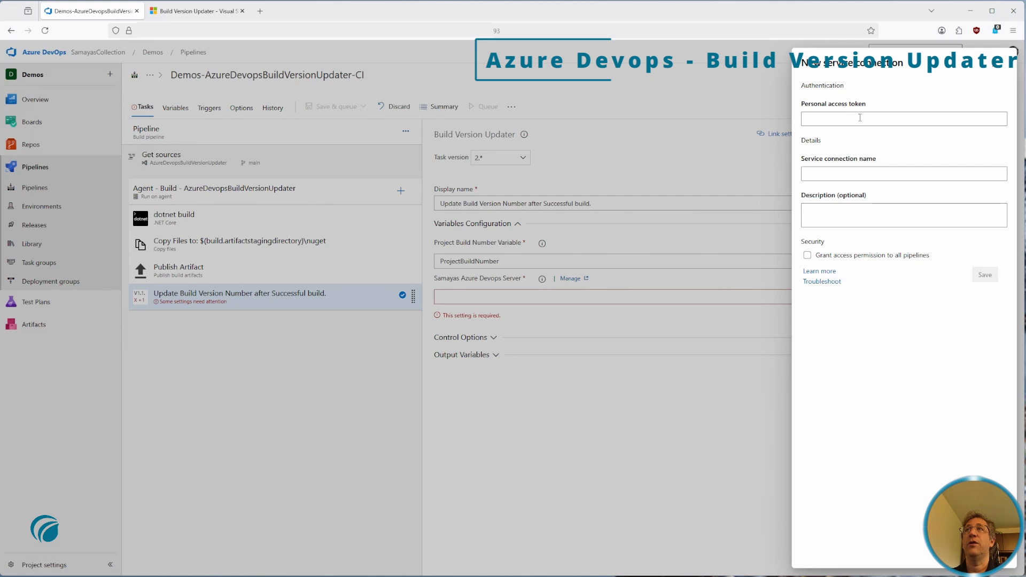
{"action": "left_click", "coordinate": [863, 171]}
{"action": "left_click", "coordinate": [890, 206]}
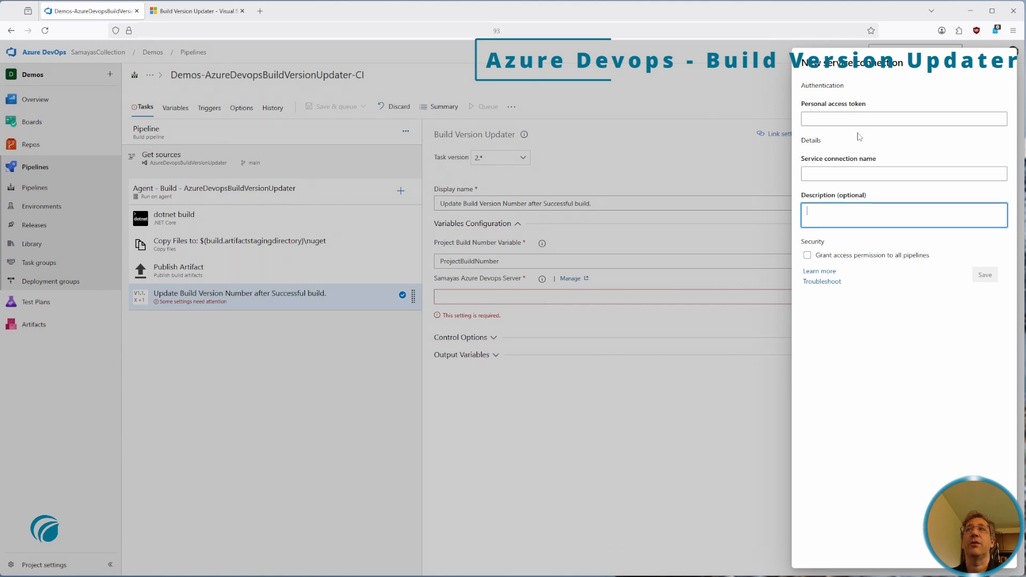
On the extension's Marketplace page, read how to create a personal access token and which access scopes it needs.
{"action": "left_click", "coordinate": [200, 16]}
{"action": "scroll", "coordinate": [642, 181], "scroll_direction": "down", "scroll_amount": 10}
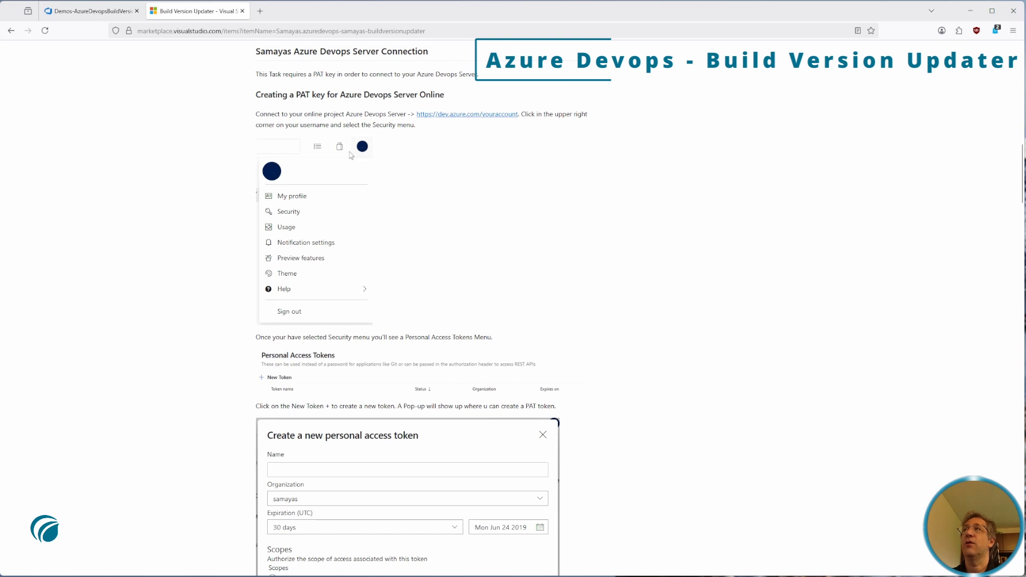
{"action": "scroll", "coordinate": [297, 268], "scroll_direction": "down", "scroll_amount": 5}
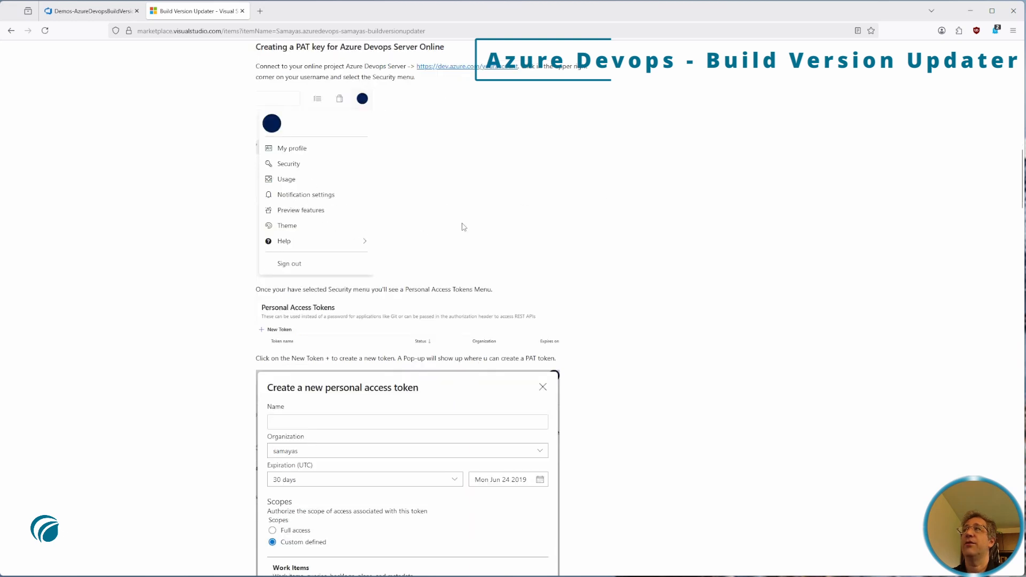
{"action": "scroll", "coordinate": [546, 223], "scroll_direction": "down", "scroll_amount": 2}
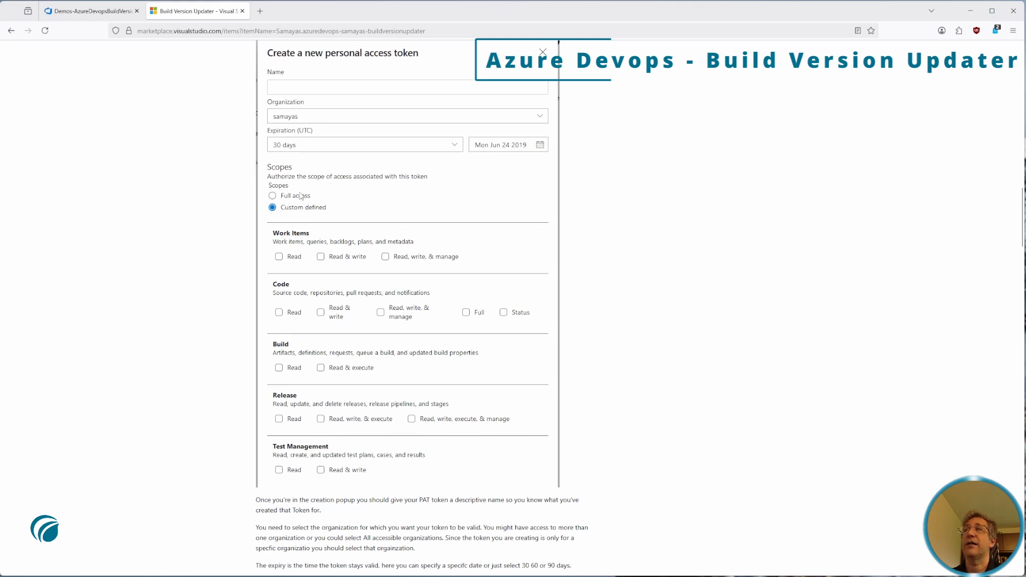
{"action": "scroll", "coordinate": [500, 177], "scroll_direction": "down", "scroll_amount": 5}
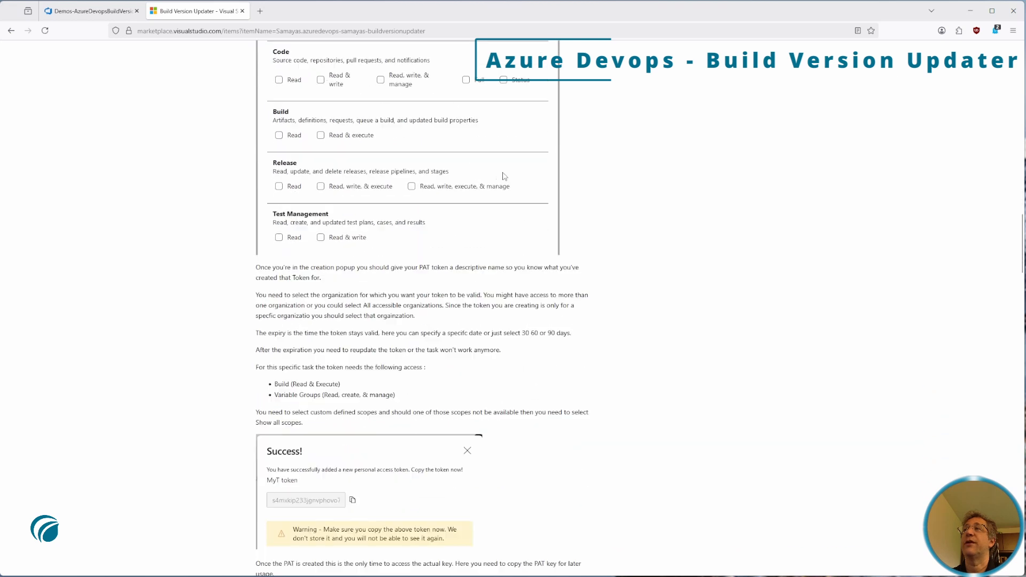
Review the token form example and the required Build and Variable Groups access scopes on the extension's Marketplace page.
{"action": "scroll", "coordinate": [499, 176], "scroll_direction": "up", "scroll_amount": 4}
{"action": "scroll", "coordinate": [639, 253], "scroll_direction": "up", "scroll_amount": 2}
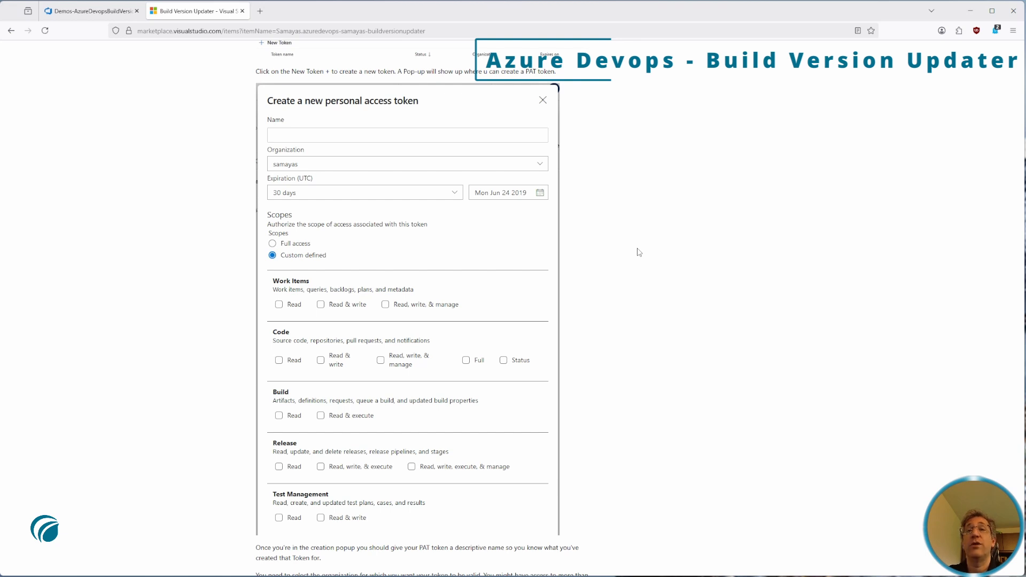
{"action": "scroll", "coordinate": [357, 384], "scroll_direction": "down", "scroll_amount": 5}
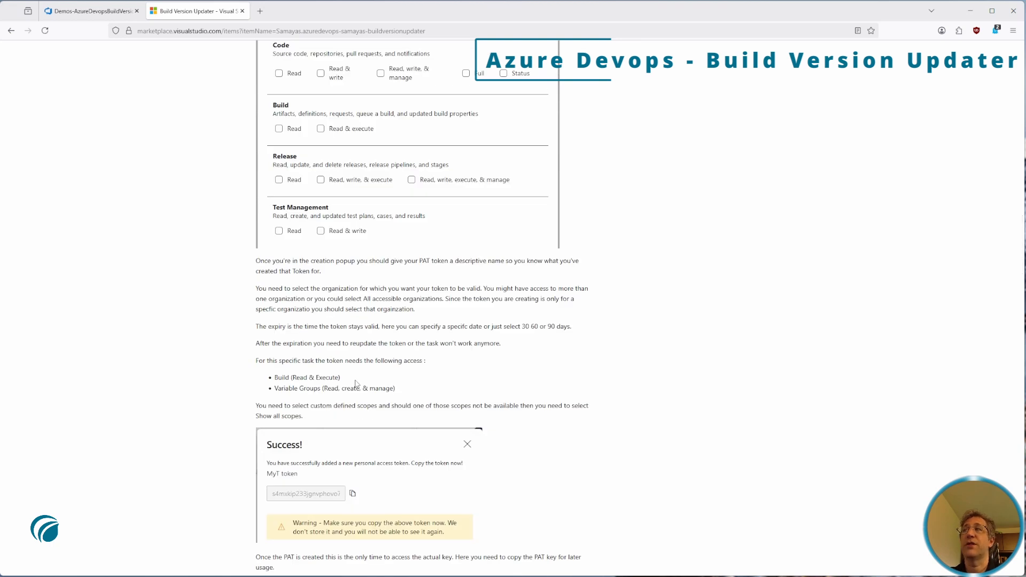
{"action": "left_click_drag", "start_coordinate": [342, 378], "coordinate": [271, 380]}
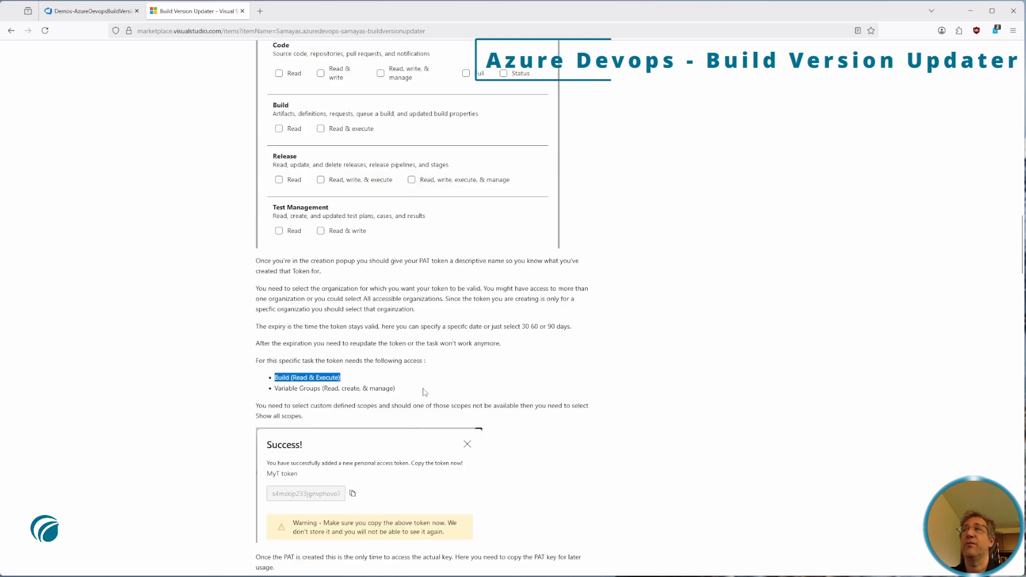
{"action": "left_click_drag", "start_coordinate": [396, 388], "coordinate": [287, 390]}
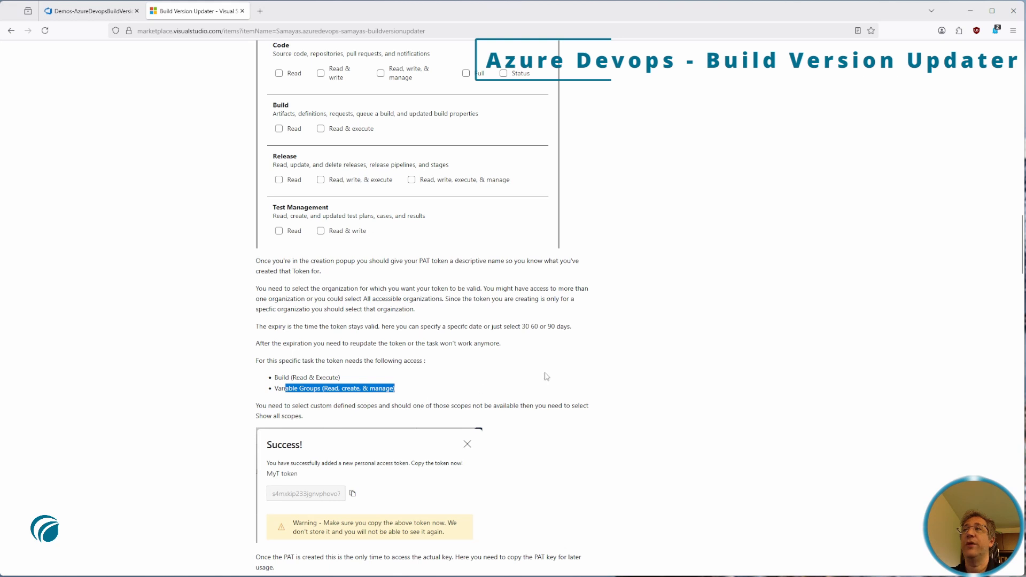
Abandon the new service connection form and open the user's personal access tokens page, leaving the pipeline editor without saving.
{"action": "left_click", "coordinate": [88, 11]}
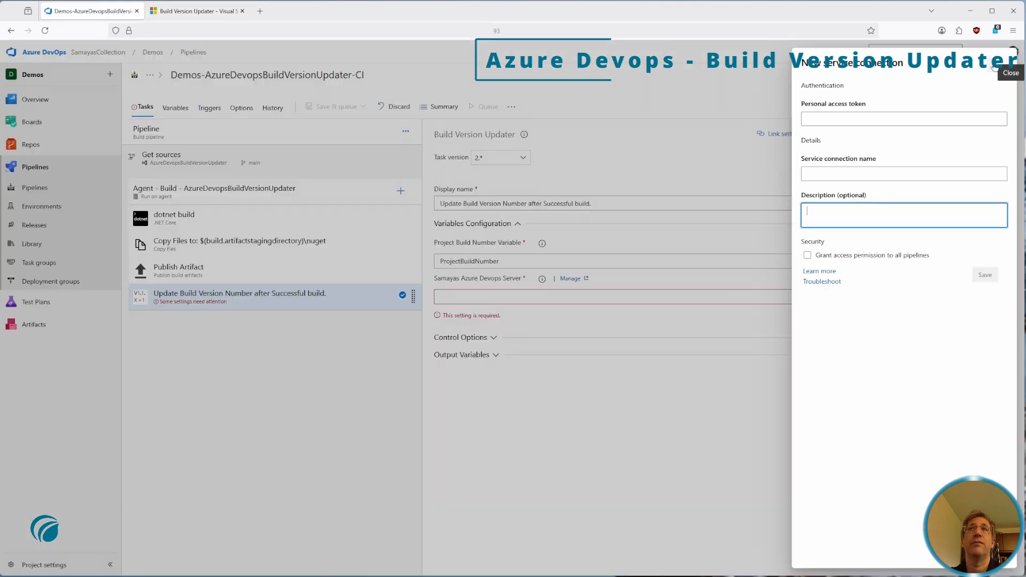
{"action": "left_click", "coordinate": [994, 66]}
{"action": "left_click", "coordinate": [1013, 52]}
{"action": "left_click", "coordinate": [956, 121]}
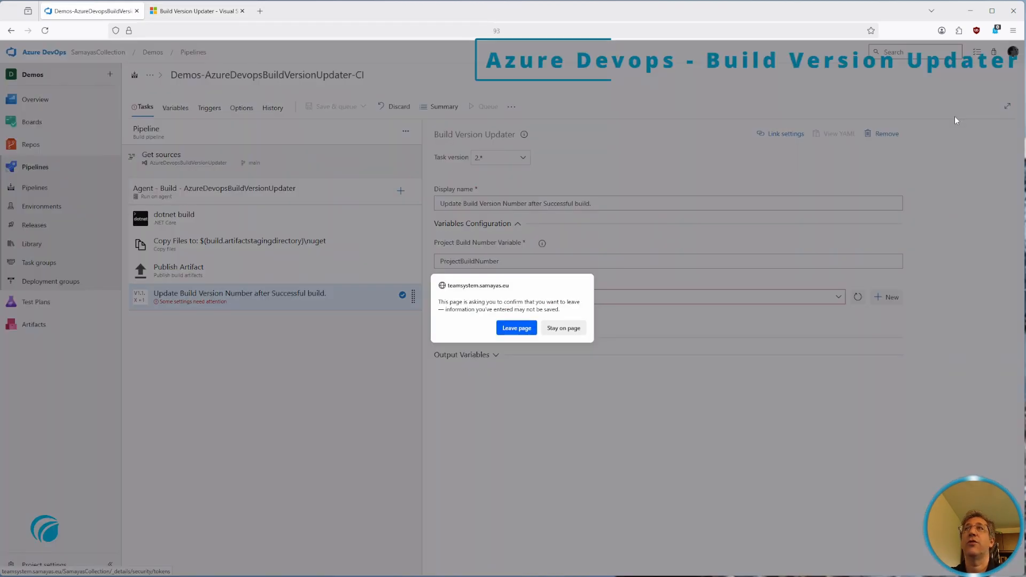
{"action": "left_click", "coordinate": [516, 327]}
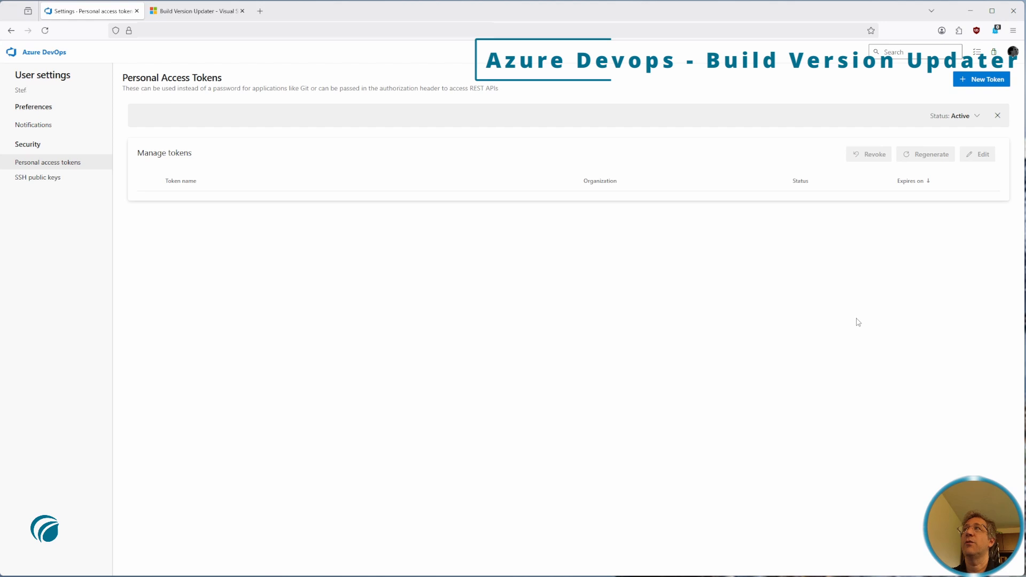
Start a new personal access token named Build Version Updater.
{"action": "left_click", "coordinate": [988, 79]}
{"action": "type", "text": "Build Version"}
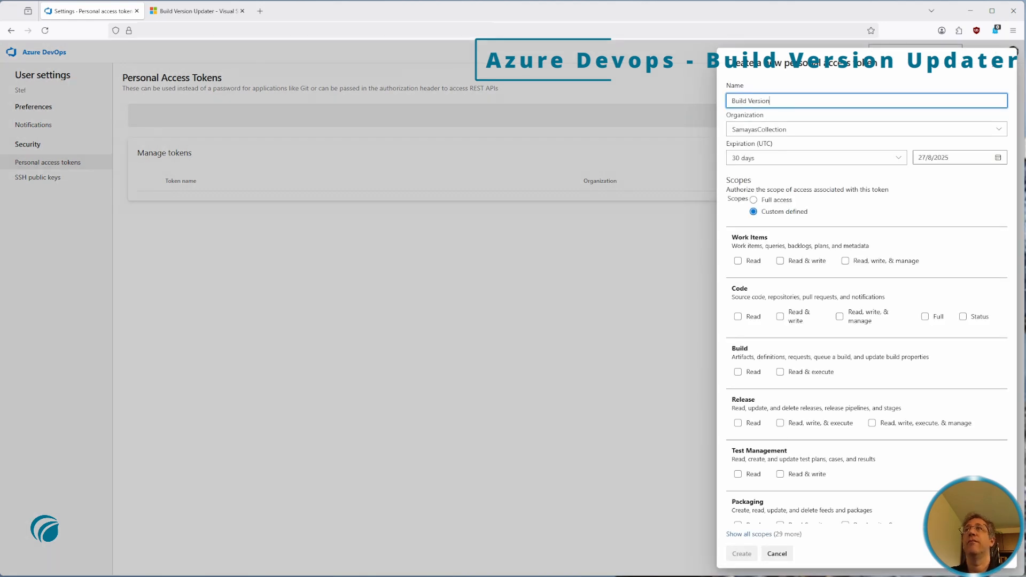
{"action": "type", "text": " Updater"}
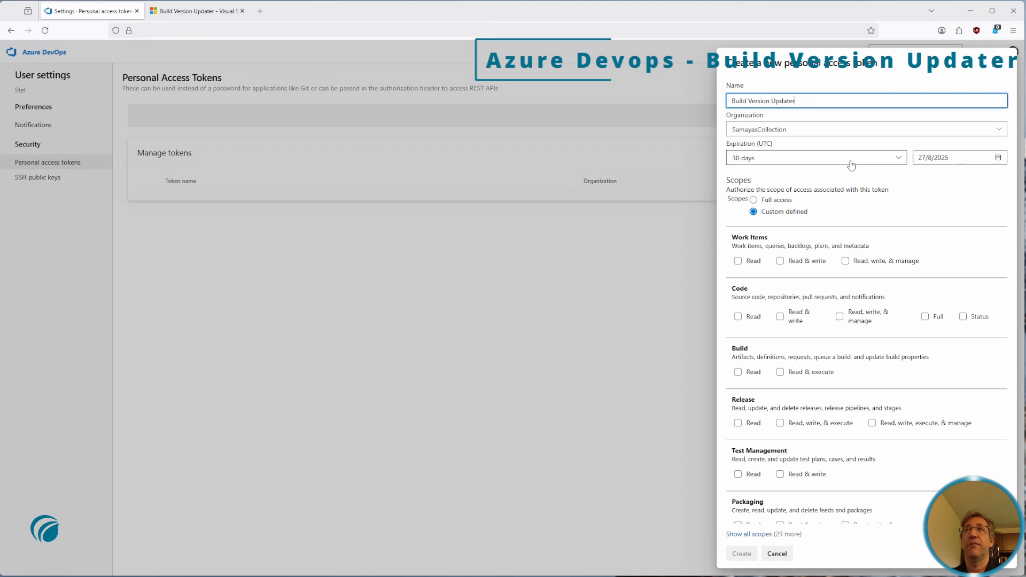
Set the token to a custom defined expiration date of 27/7/2026.
{"action": "left_click", "coordinate": [901, 160]}
{"action": "left_click", "coordinate": [879, 200]}
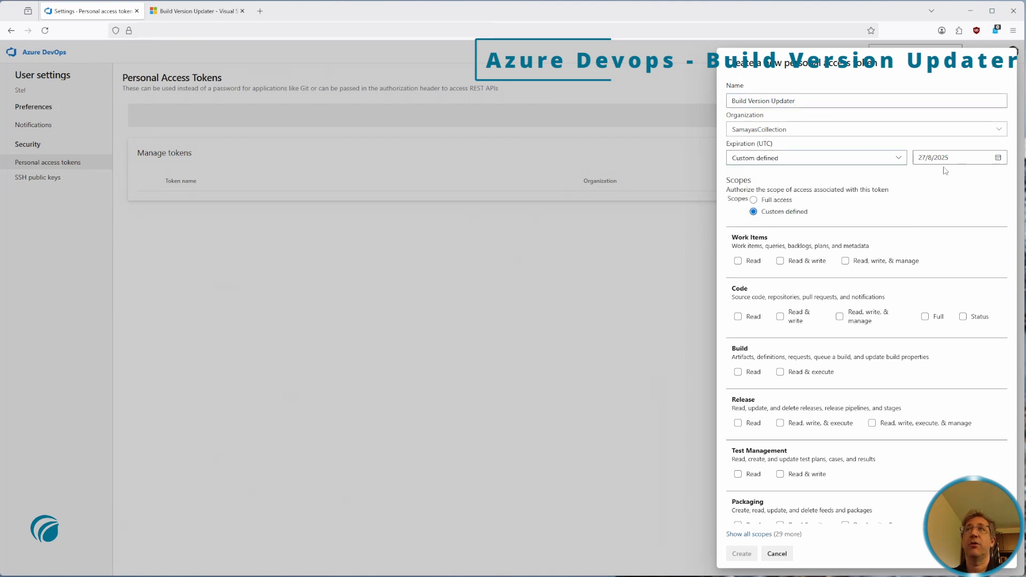
{"action": "left_click", "coordinate": [944, 158]}
{"action": "left_click", "coordinate": [888, 179]}
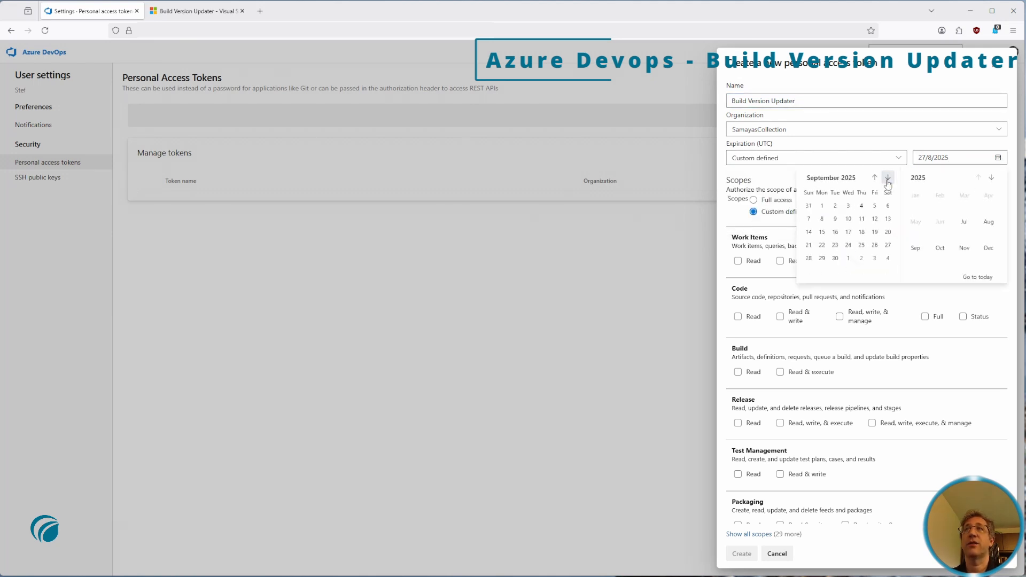
{"action": "left_click", "coordinate": [888, 180]}
{"action": "left_click", "coordinate": [888, 180]}
{"action": "left_click", "coordinate": [888, 180]}
{"action": "left_click", "coordinate": [888, 180]}
{"action": "left_click", "coordinate": [887, 179]}
{"action": "left_click", "coordinate": [888, 179]}
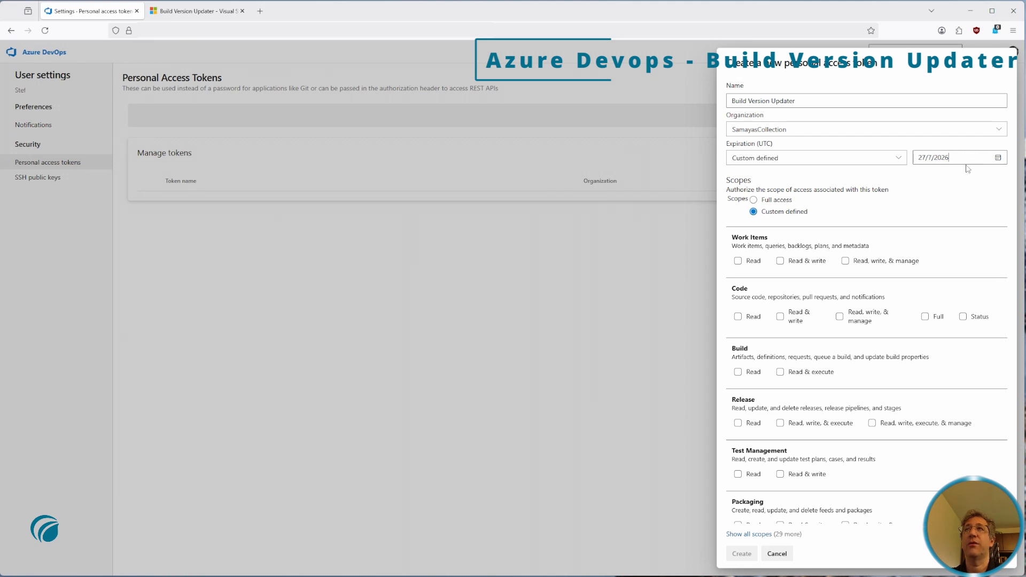
Show all scopes and grant the token the Variable Groups scope Read, create, & manage, as required on the Marketplace page.
{"action": "scroll", "coordinate": [866, 300], "scroll_direction": "down", "scroll_amount": 1}
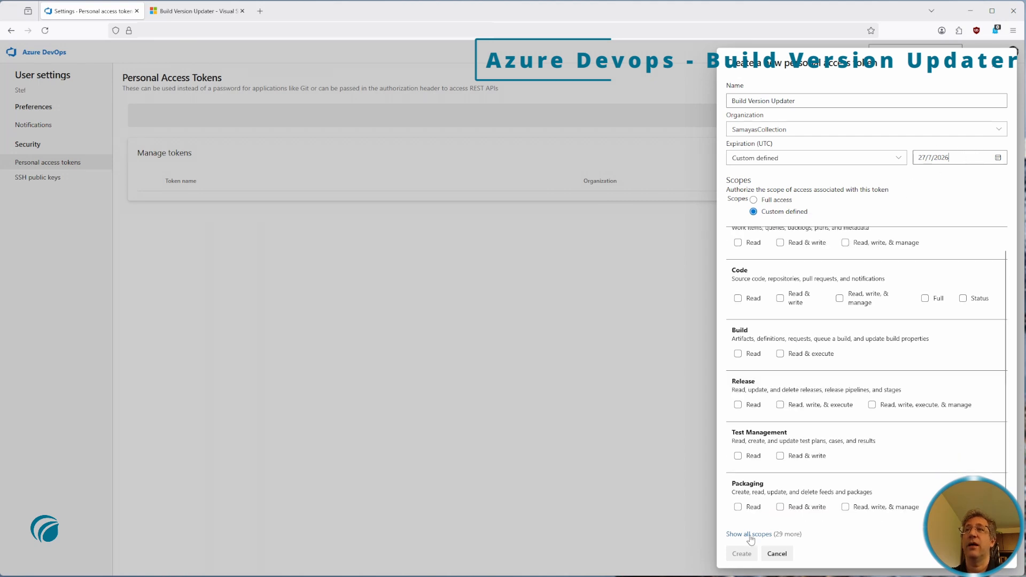
{"action": "left_click", "coordinate": [751, 536]}
{"action": "left_click", "coordinate": [757, 536]}
{"action": "left_click", "coordinate": [757, 536]}
{"action": "scroll", "coordinate": [879, 232], "scroll_direction": "down", "scroll_amount": 5}
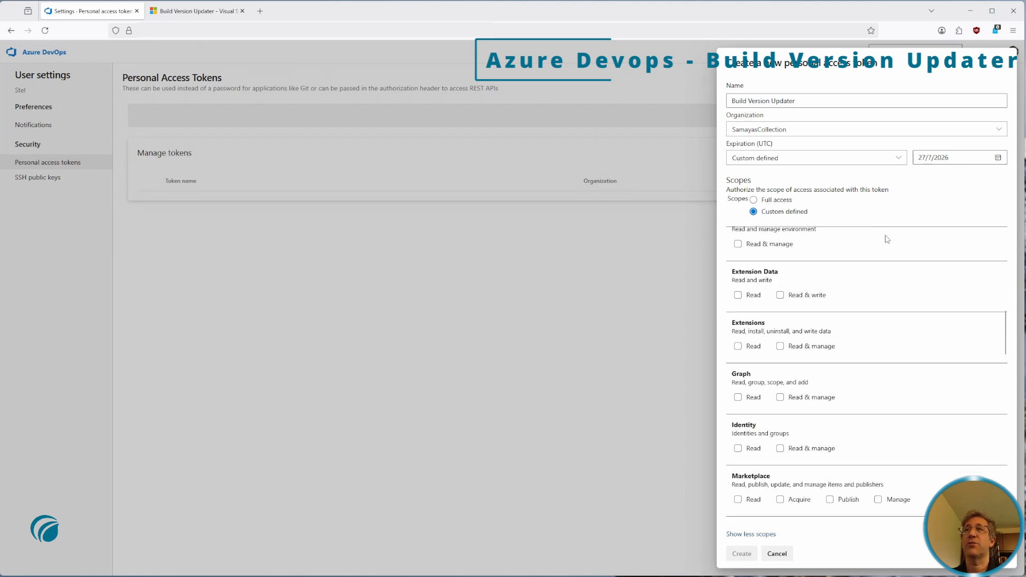
{"action": "scroll", "coordinate": [877, 275], "scroll_direction": "down", "scroll_amount": 15}
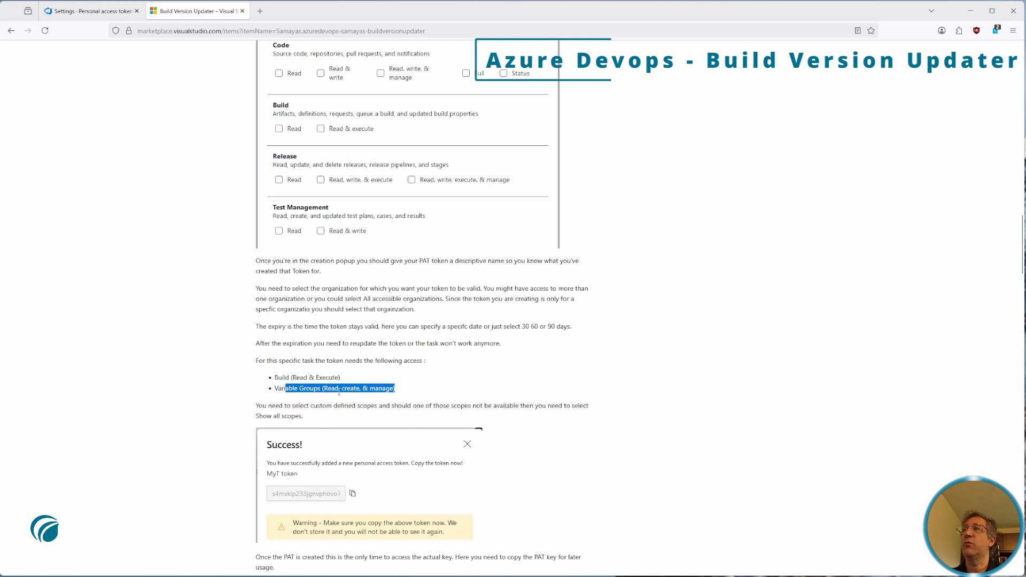
{"action": "left_click", "coordinate": [107, 12]}
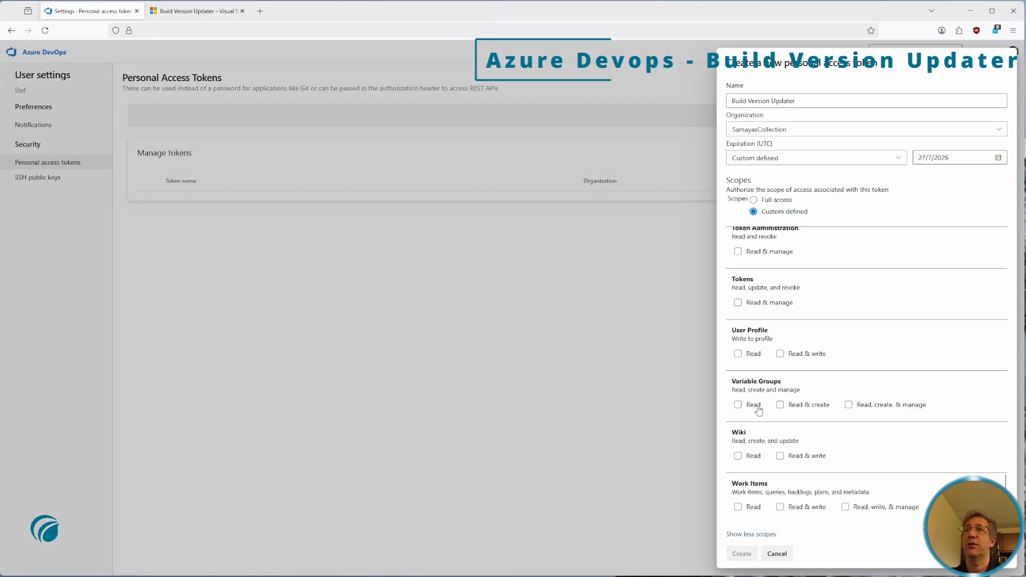
{"action": "left_click", "coordinate": [849, 405]}
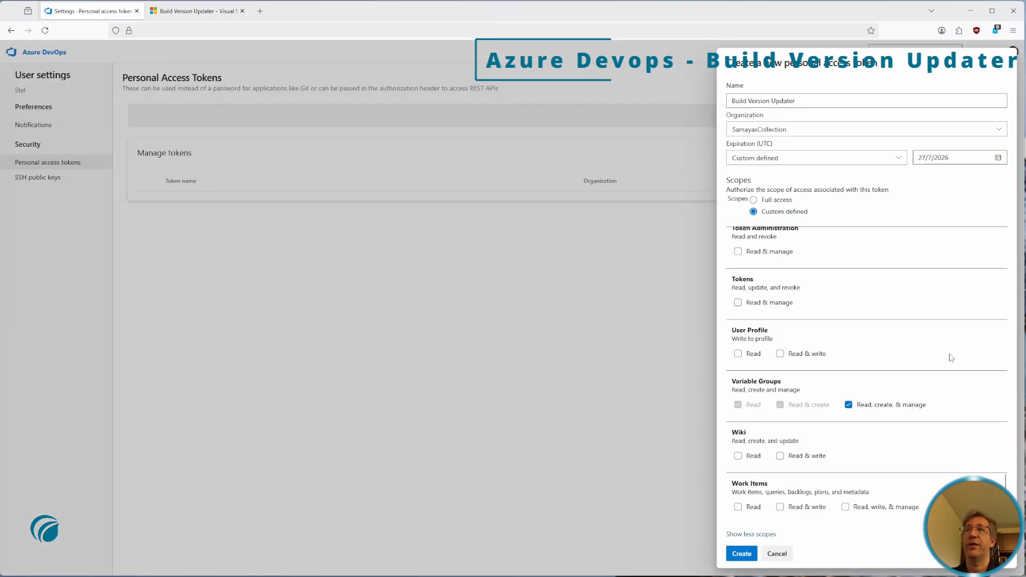
Grant the token the Build scope Read & execute.
{"action": "scroll", "coordinate": [859, 347], "scroll_direction": "up", "scroll_amount": 7}
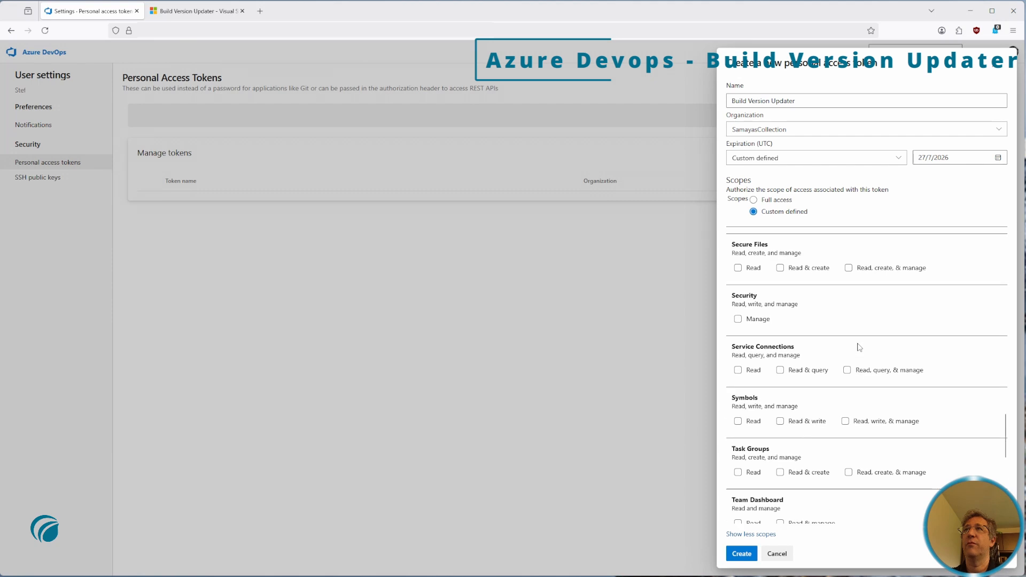
{"action": "scroll", "coordinate": [859, 348], "scroll_direction": "up", "scroll_amount": 10}
{"action": "left_click", "coordinate": [780, 355]}
Keep SamayasCollection as the token's organization, create the token and copy its value.
{"action": "left_click", "coordinate": [818, 134]}
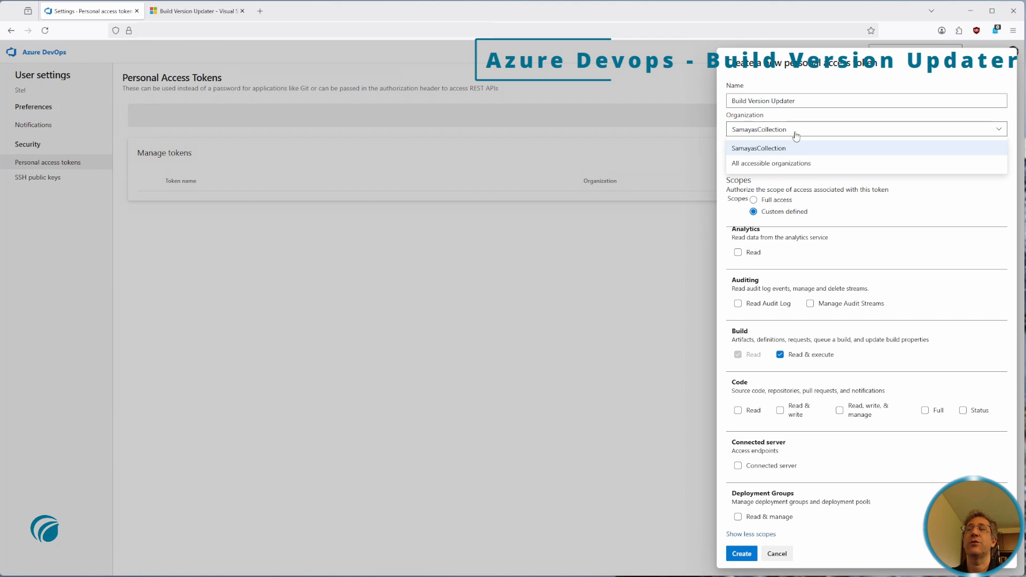
{"action": "left_click", "coordinate": [796, 133]}
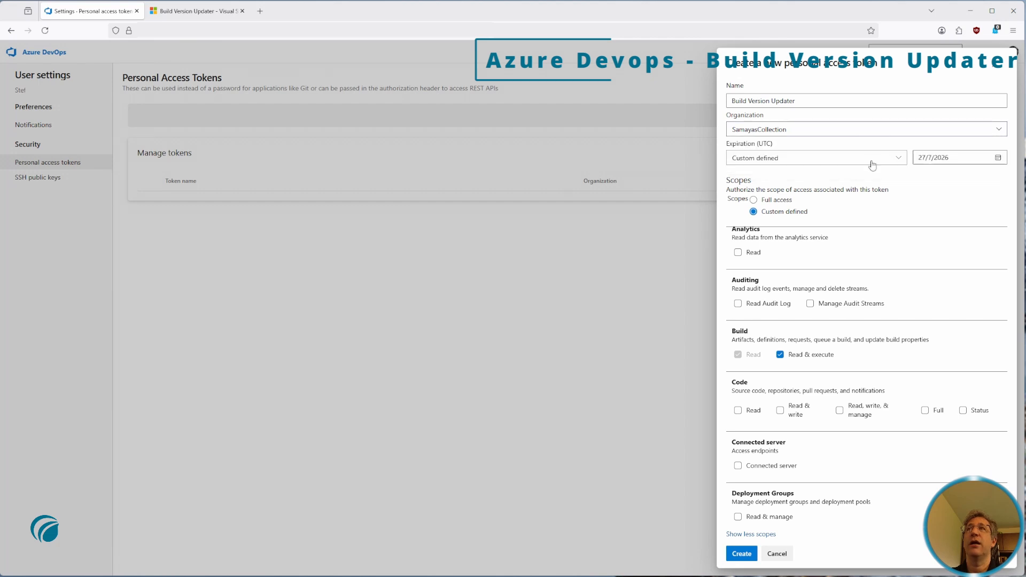
{"action": "left_click", "coordinate": [743, 555]}
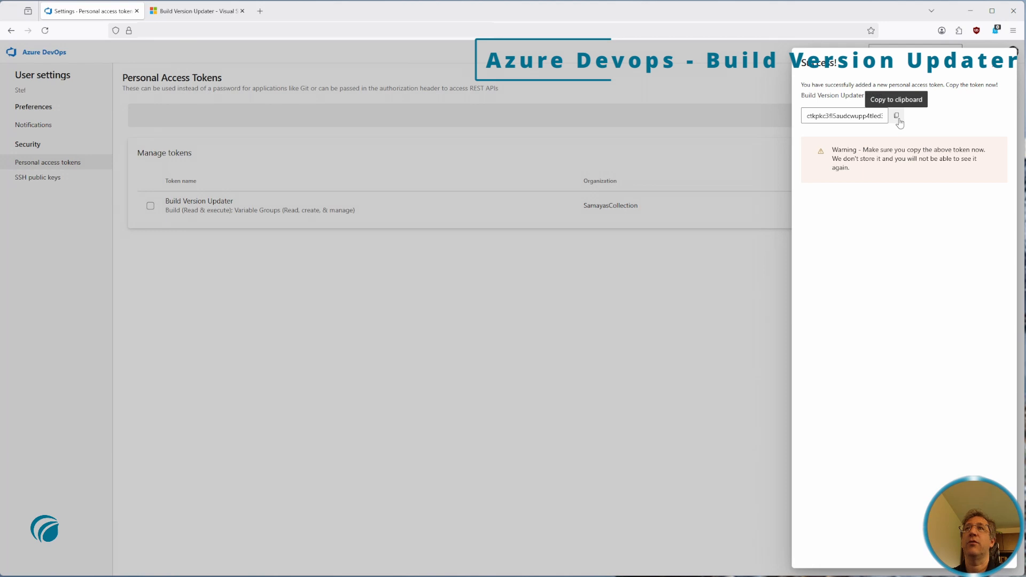
{"action": "left_click", "coordinate": [992, 555]}
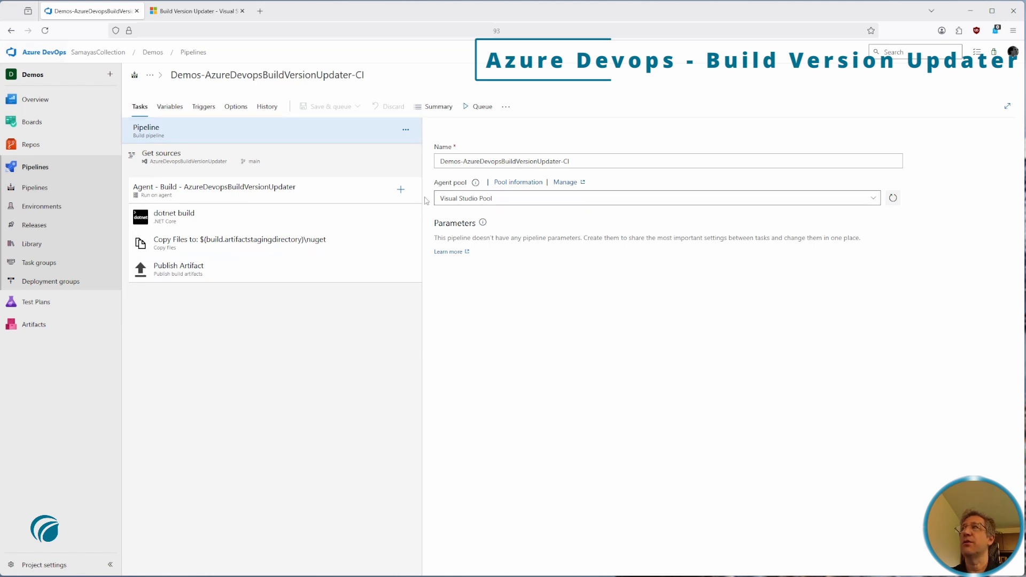
Add the Build Version Updater task again and create its service connection Samayas Devops EndPoint, pasting the personal access token.
{"action": "left_click", "coordinate": [401, 190]}
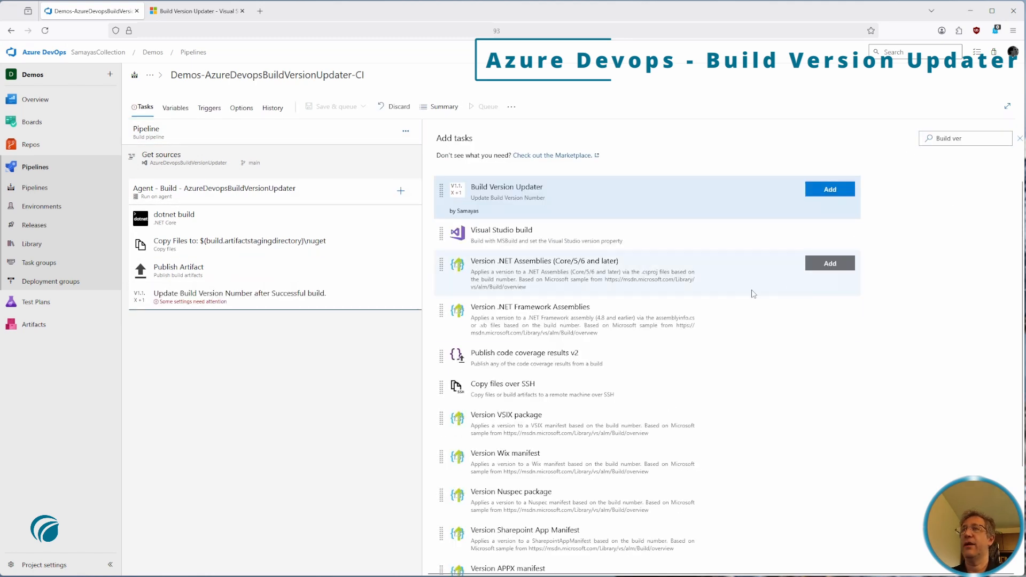
{"action": "left_click", "coordinate": [267, 296]}
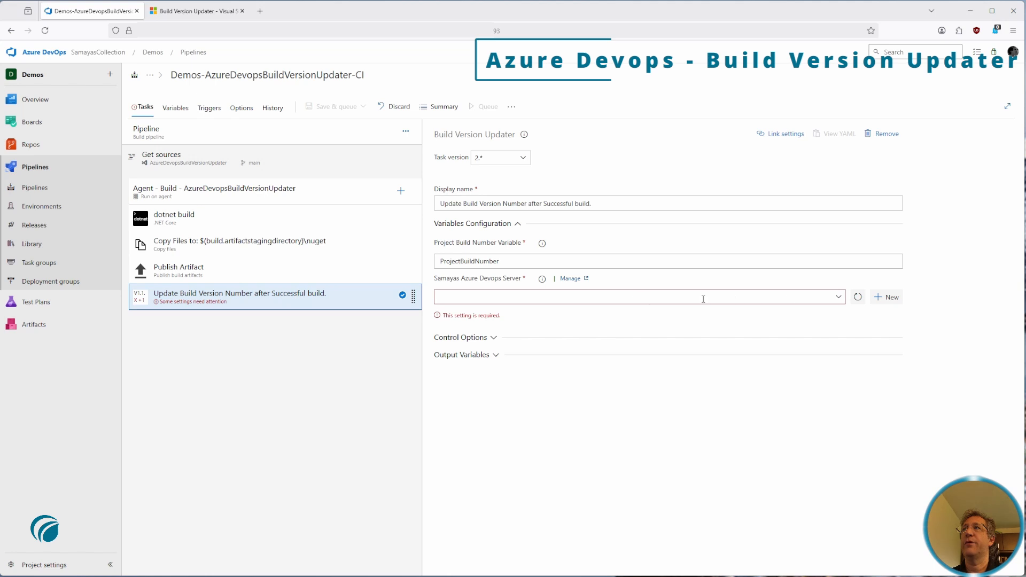
{"action": "left_click", "coordinate": [888, 297]}
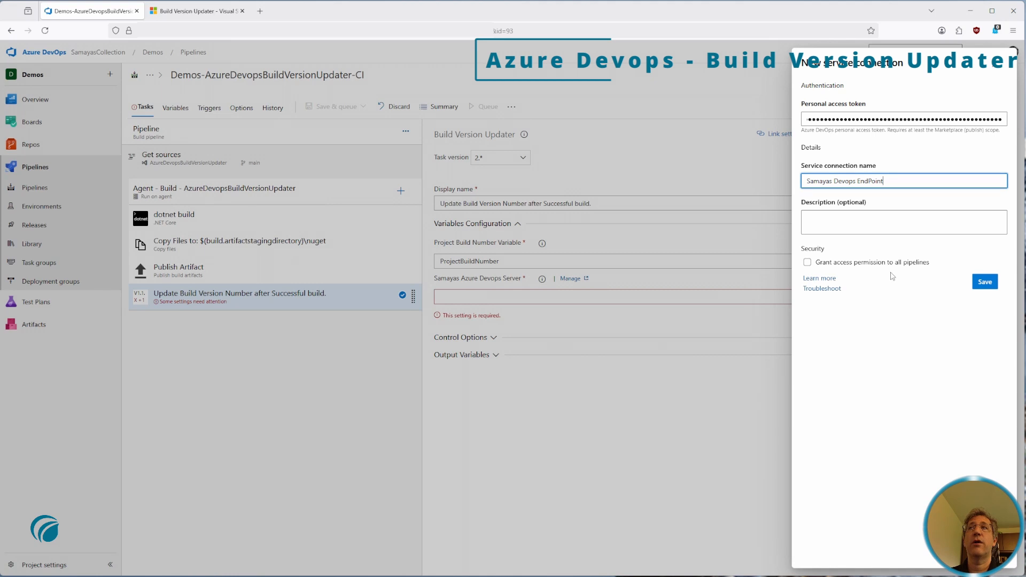
{"action": "left_click", "coordinate": [984, 283]}
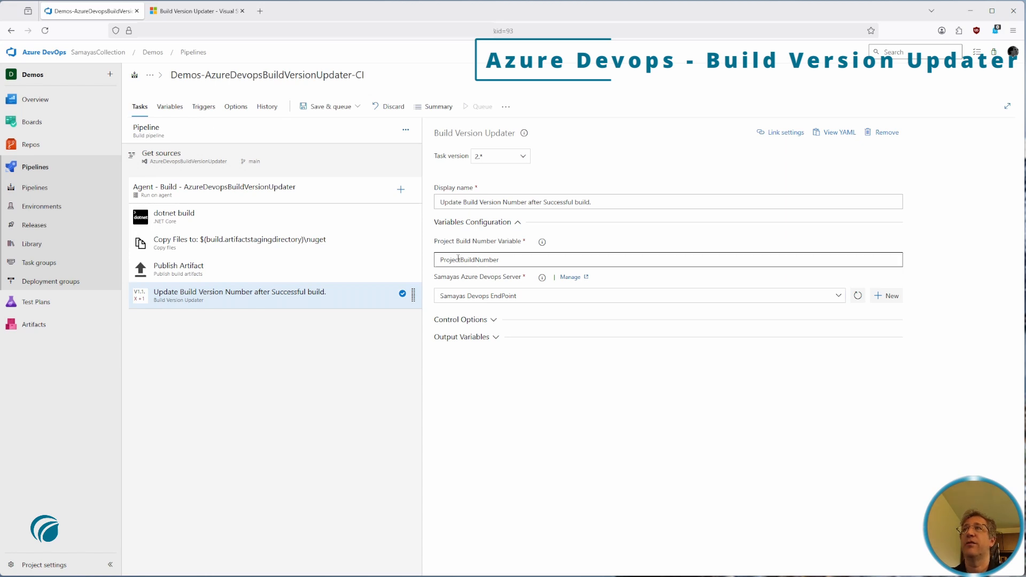
Check the ProjectBuildNumber pipeline variable, and save and queue the pipeline.
{"action": "left_click", "coordinate": [170, 106]}
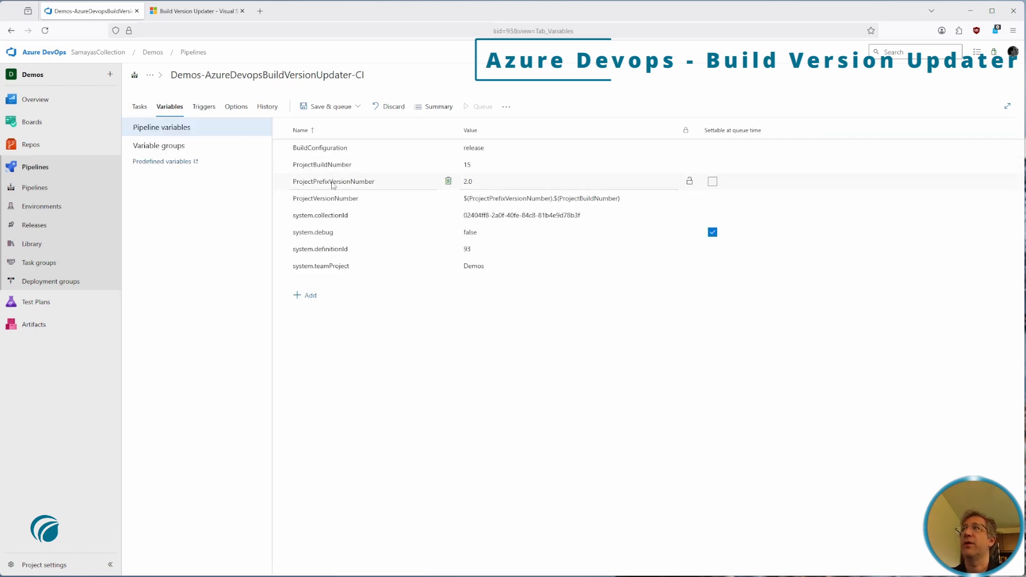
{"action": "double_click", "coordinate": [324, 165]}
{"action": "left_click", "coordinate": [331, 106]}
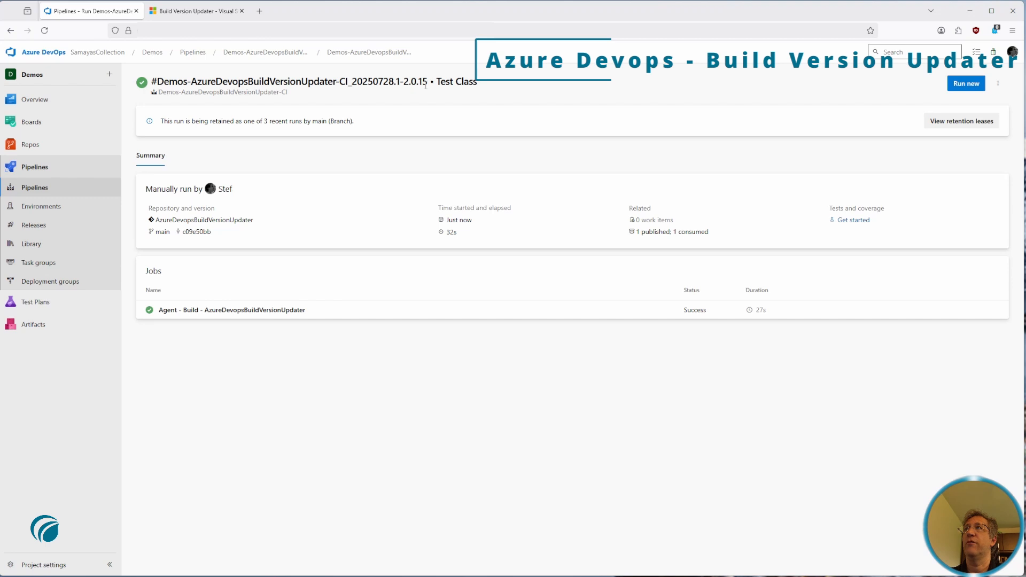
Reopen the pipeline for editing from its run, check the ProjectBuildNumber variable and start another run on main.
{"action": "left_click", "coordinate": [996, 84]}
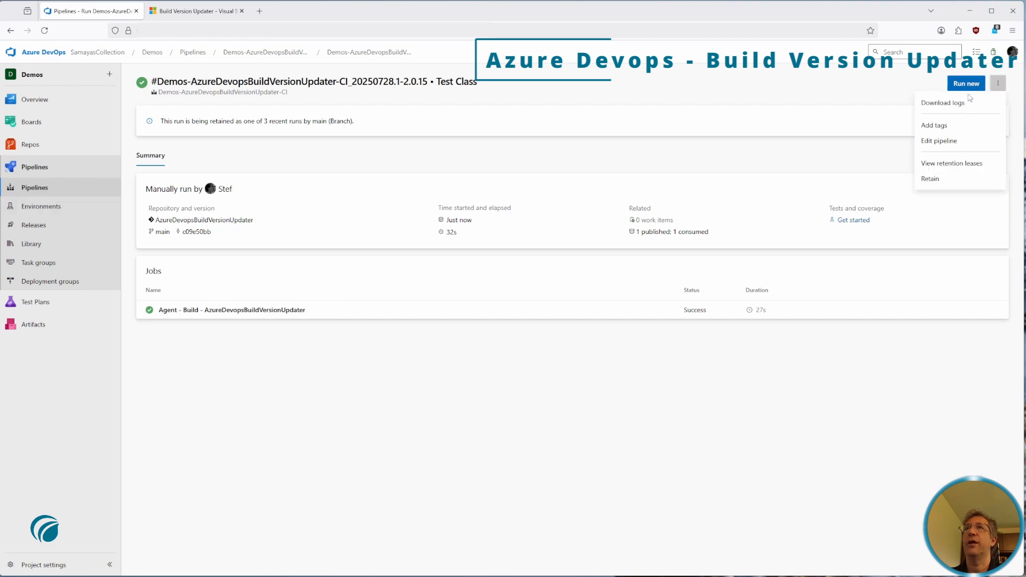
{"action": "left_click", "coordinate": [56, 193]}
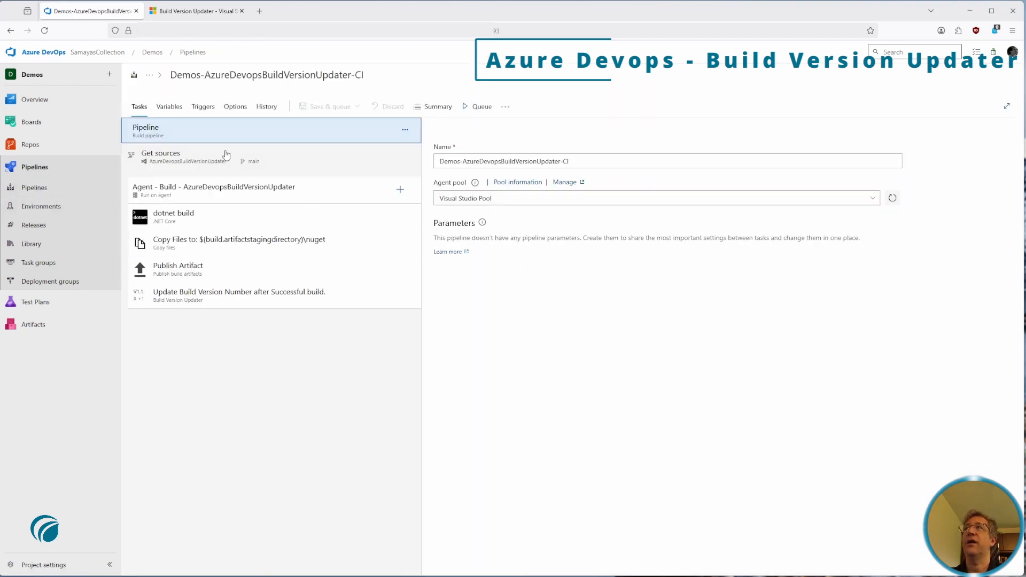
{"action": "left_click", "coordinate": [170, 110]}
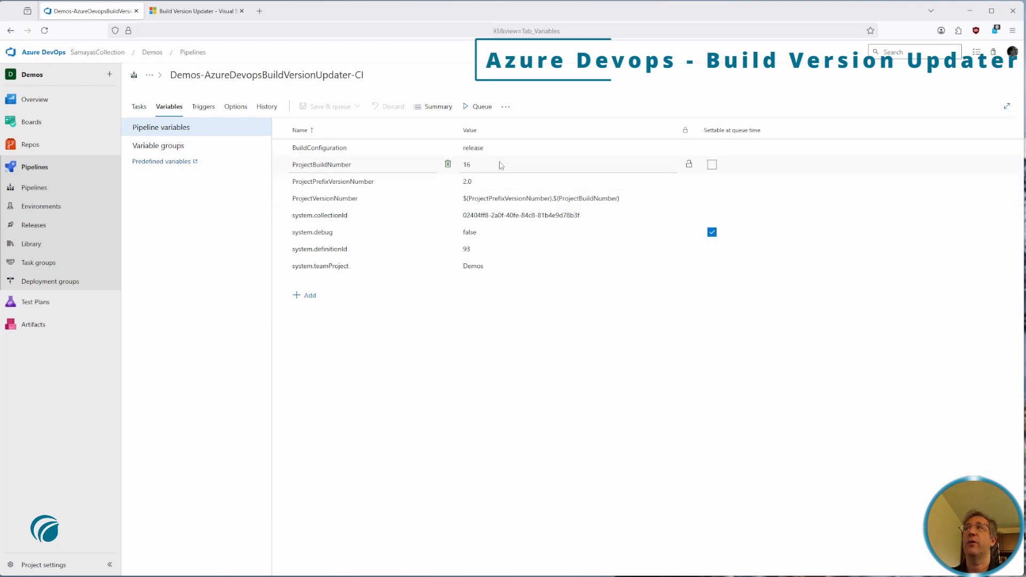
{"action": "left_click", "coordinate": [470, 108]}
{"action": "left_click", "coordinate": [993, 553]}
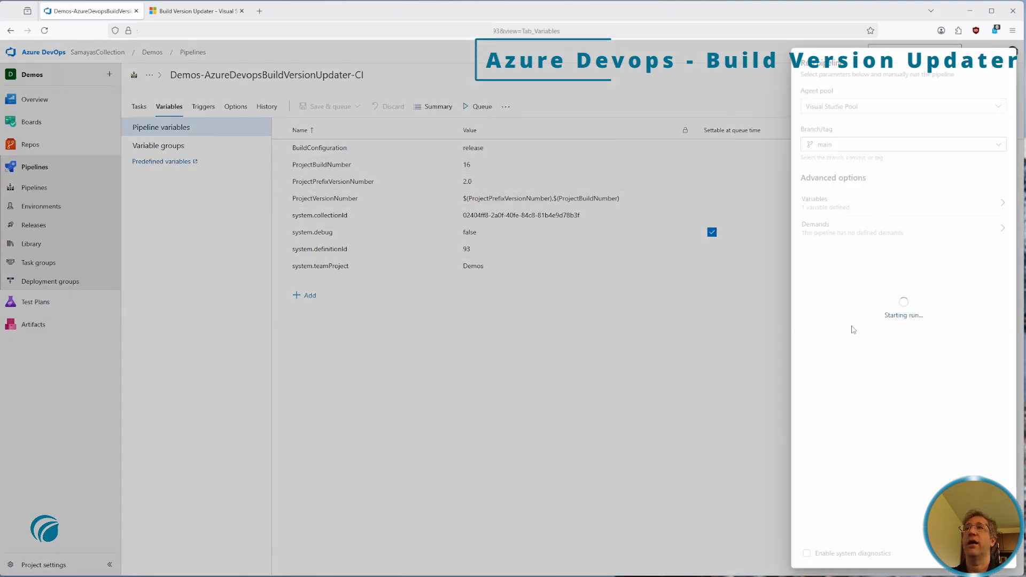